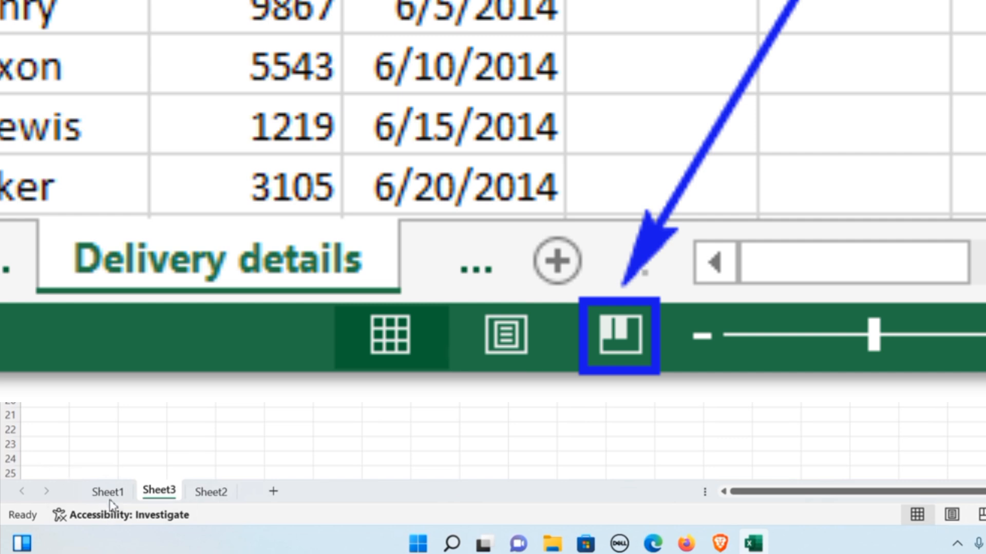
- On Sheet1, fill the Sr.No header cell with yellow and the Name header cell with light blue
left_click(107, 493)
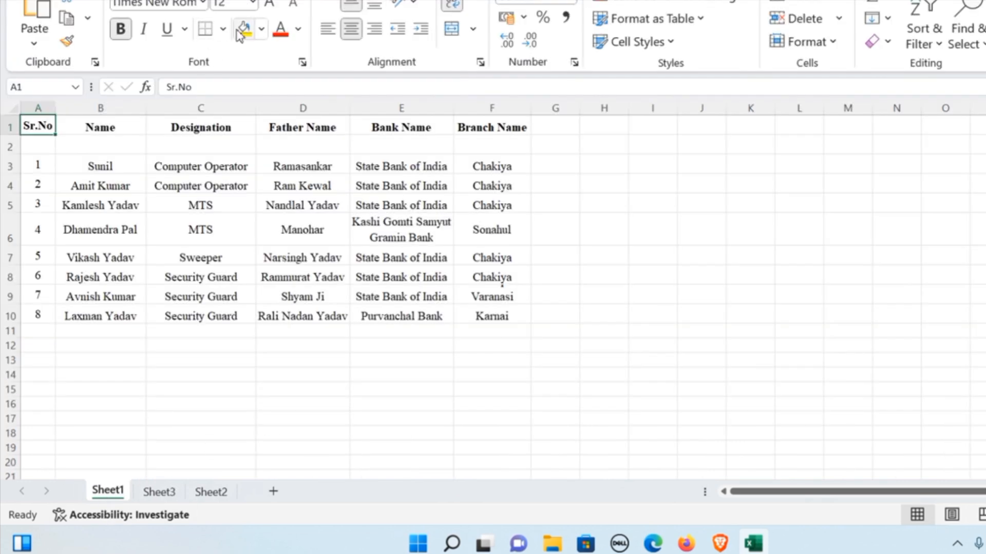
left_click(244, 28)
left_click(108, 125)
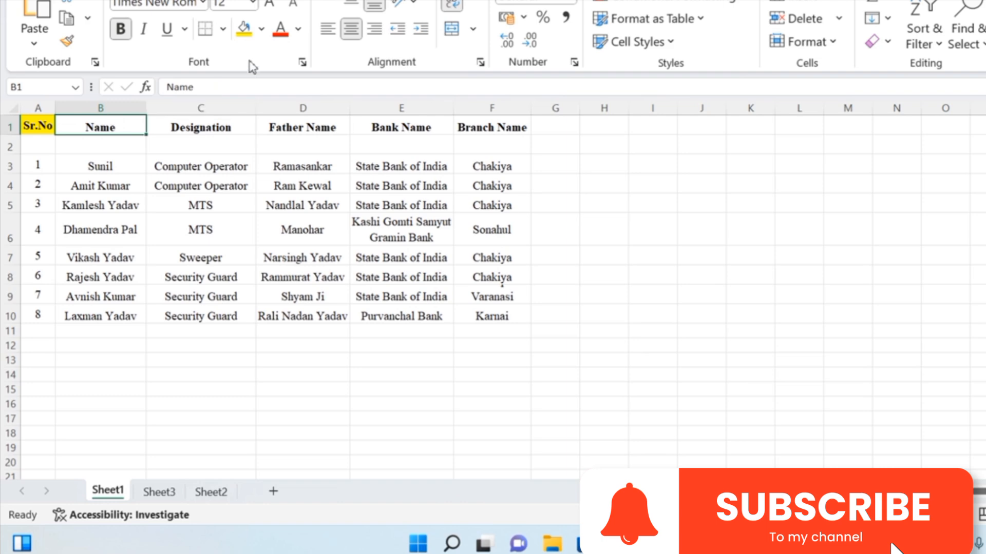
left_click(261, 29)
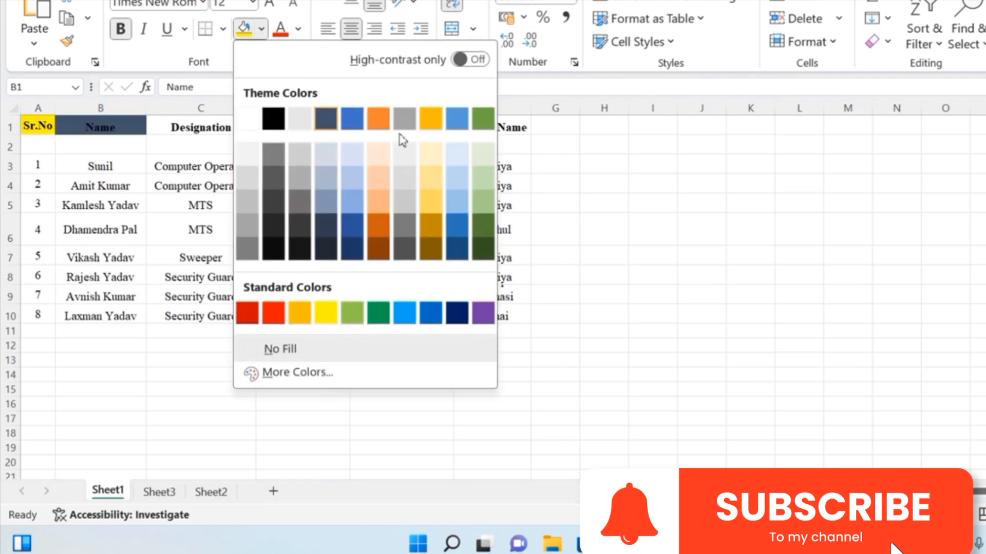
left_click(459, 201)
- Fill the Designation header cell in C1 with dark blue
left_click(228, 127)
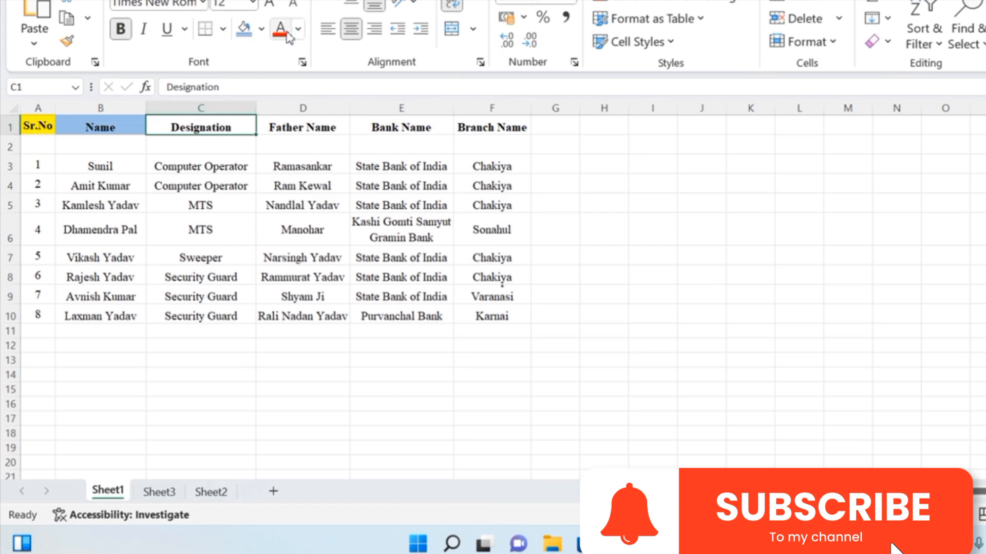
left_click(261, 29)
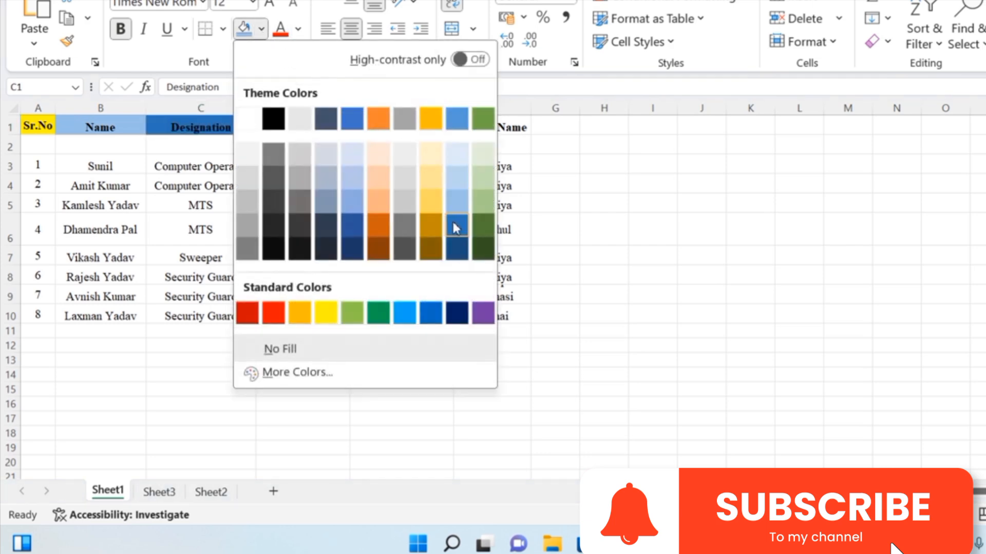
left_click(452, 219)
- Set the font color of the Father Name header in D1 to red
left_click(310, 132)
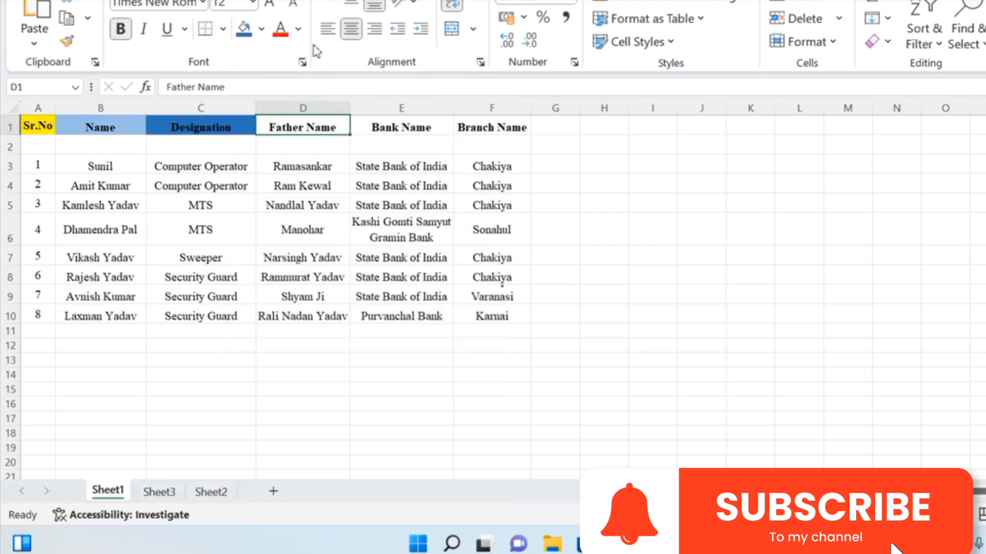
left_click(298, 29)
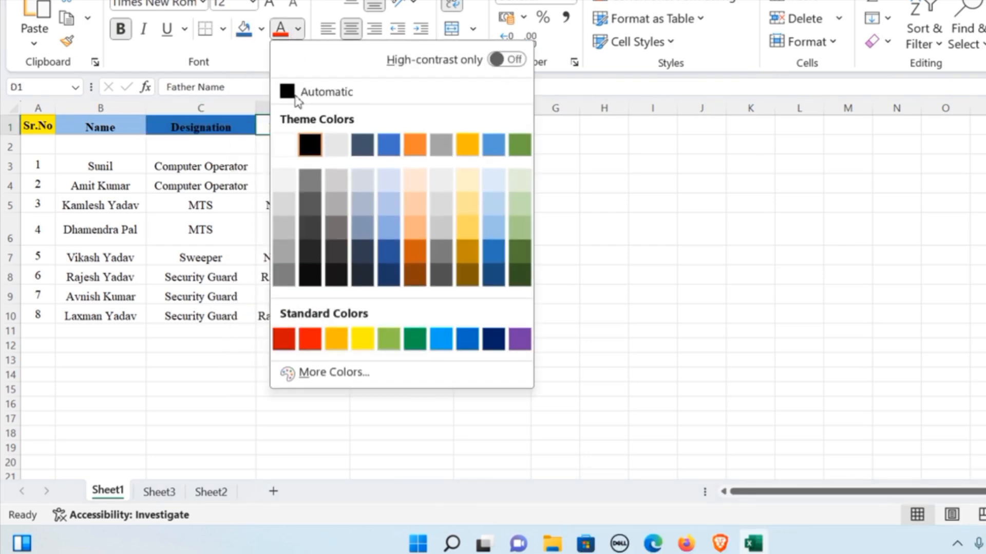
left_click(311, 350)
- Fill the Bank Name header cell in E1 with the darkest gold shade
left_click(401, 127)
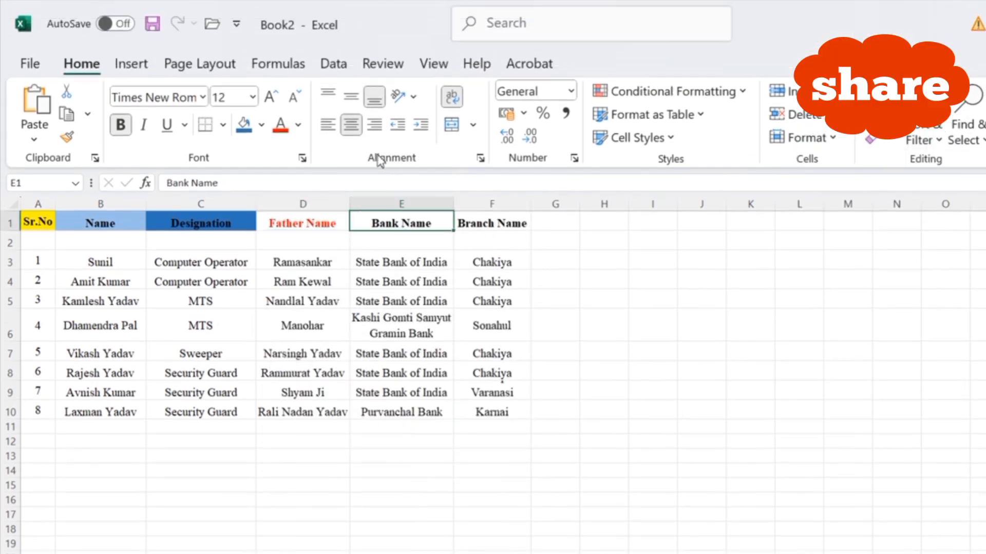
left_click(261, 125)
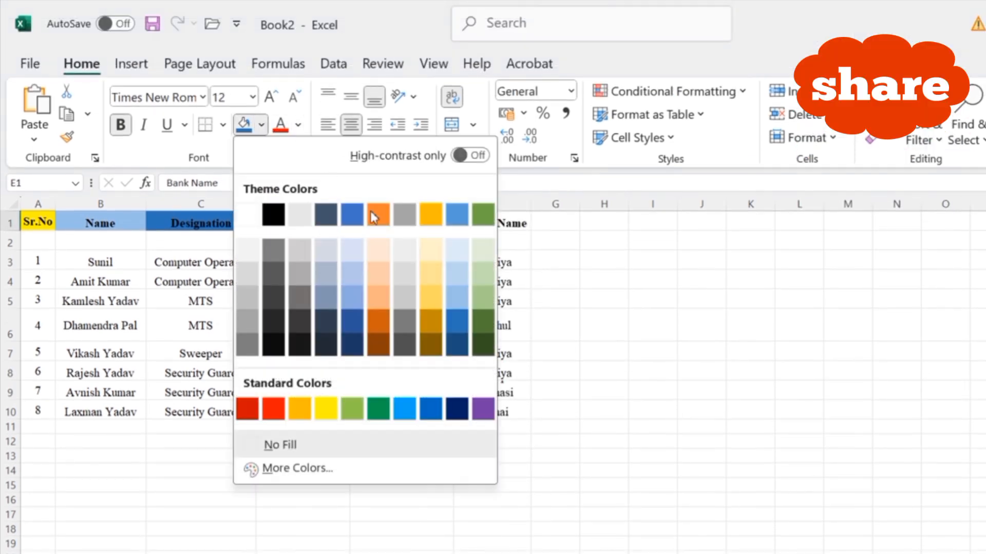
left_click(433, 345)
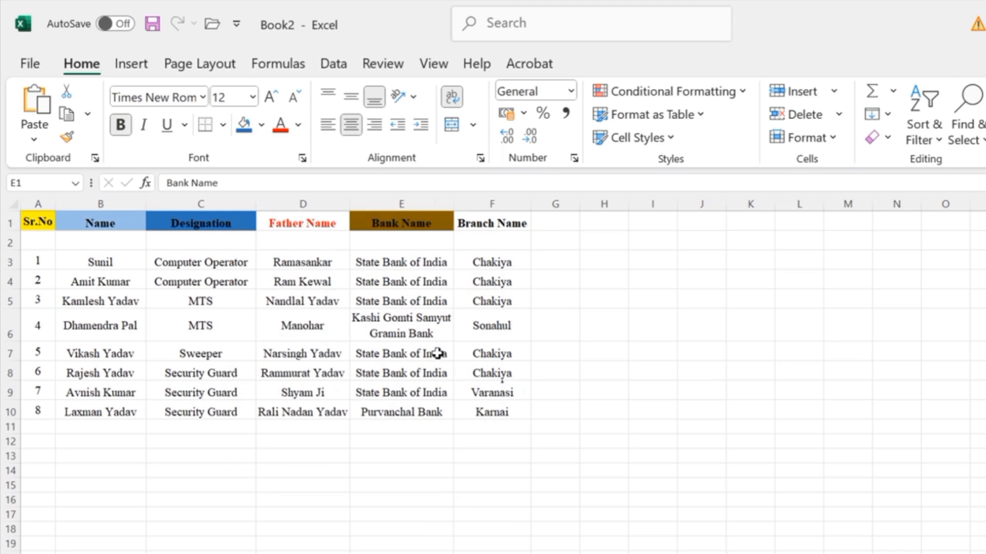
- Fill the Branch Name header cell with blue and the Designation header cell with the standard orange
left_click(475, 225)
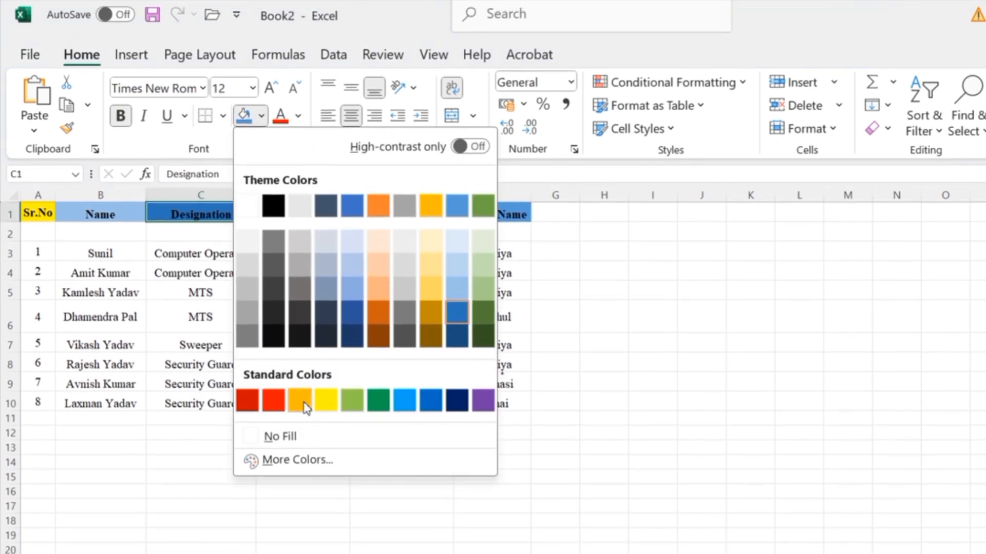
left_click(303, 407)
left_click(543, 400)
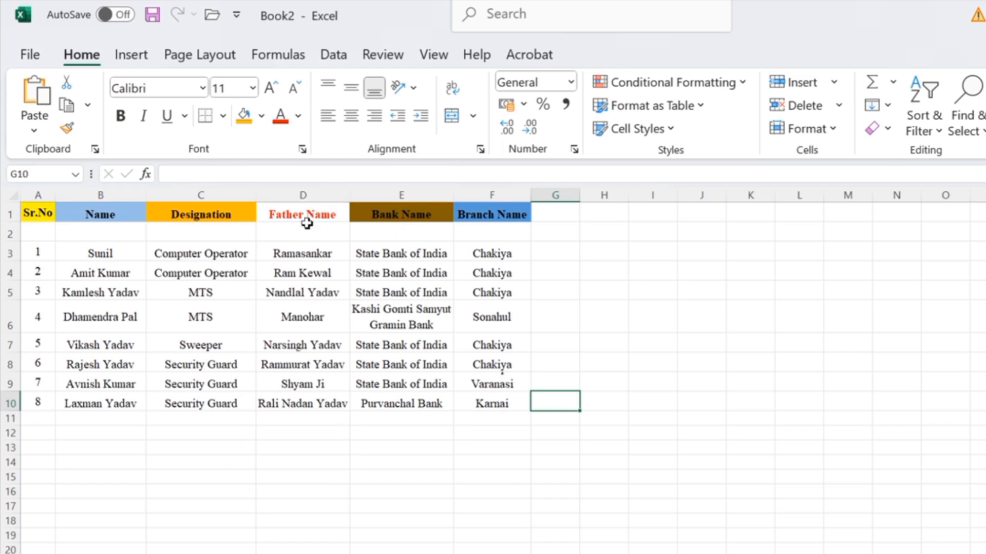
- Fill the Father Name header cell in D1 with dark green
left_click(307, 224)
left_click(261, 116)
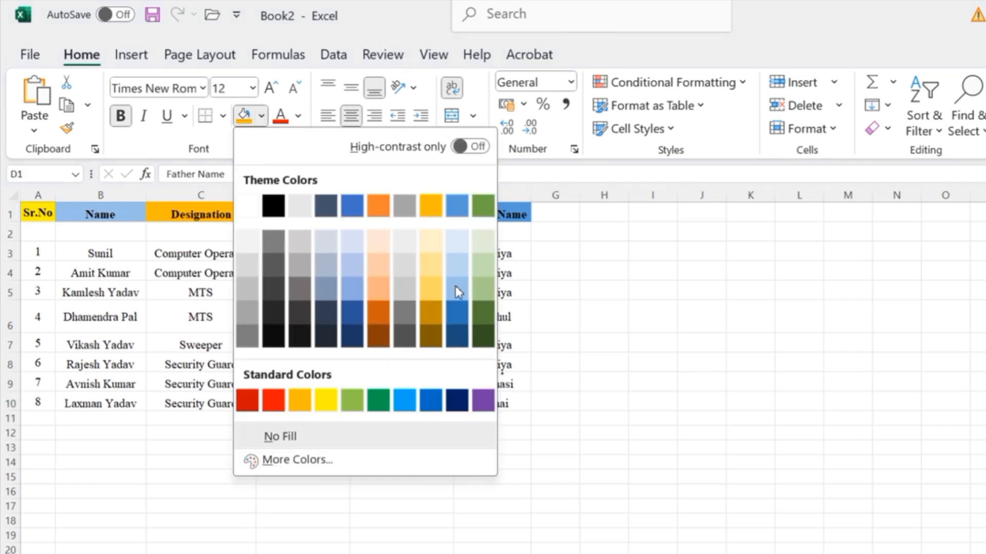
left_click(482, 322)
left_click(645, 330)
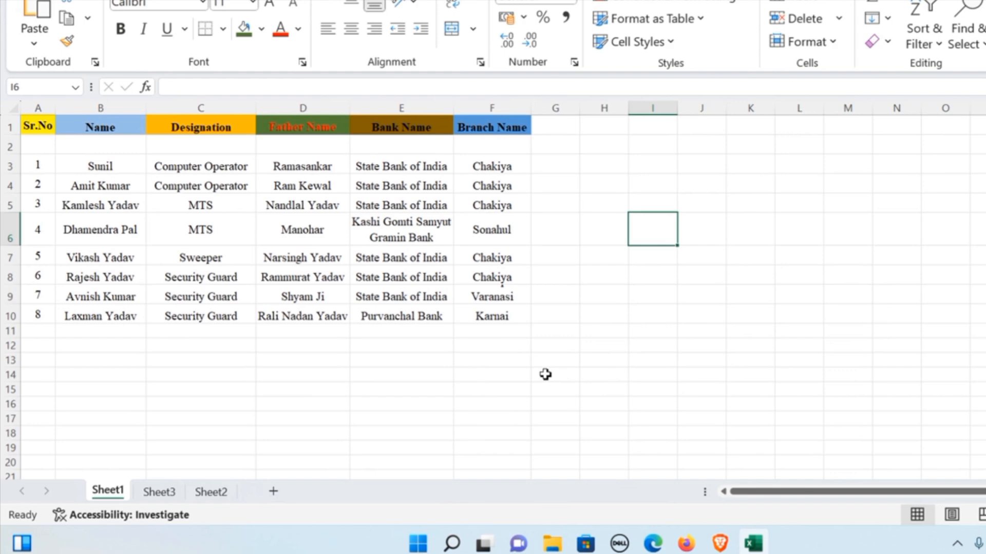
- Apply All Borders to the whole table, cells A1:F10
scroll(544, 448, "up", 4)
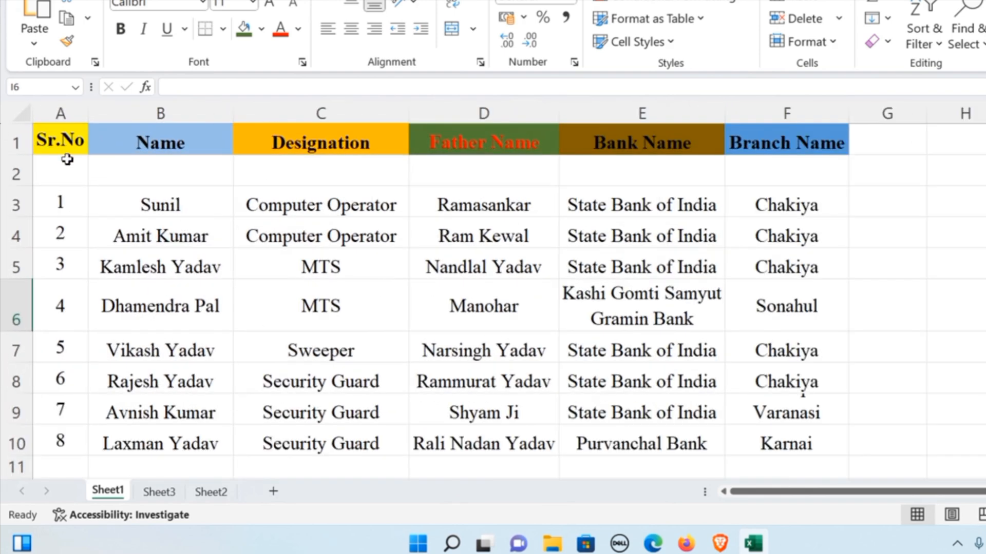
left_click_drag(57, 143, 760, 449)
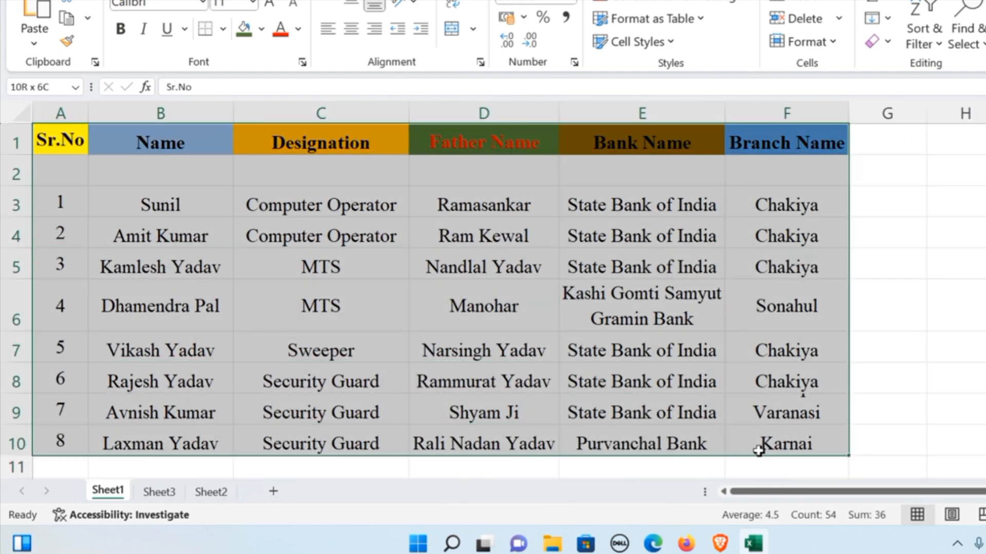
left_click(224, 32)
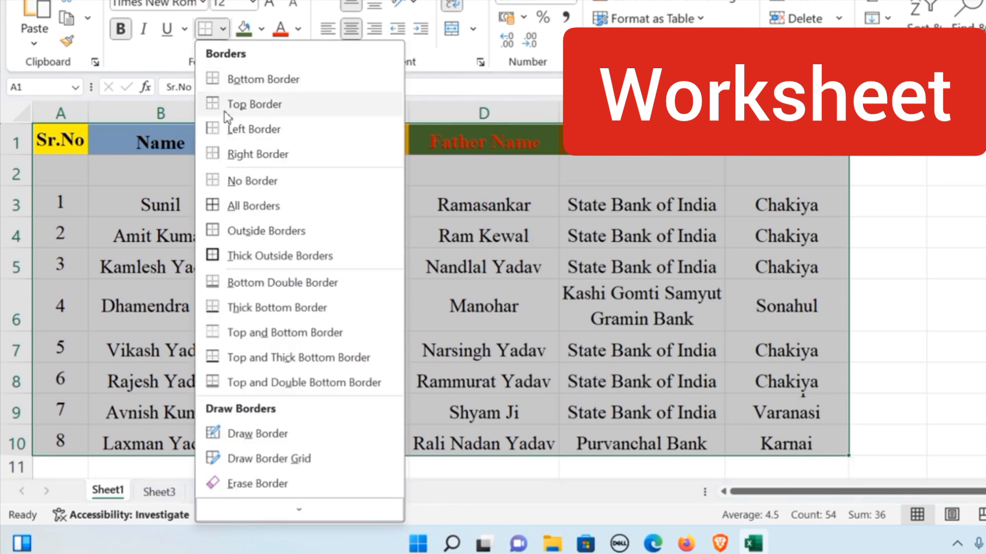
left_click(228, 208)
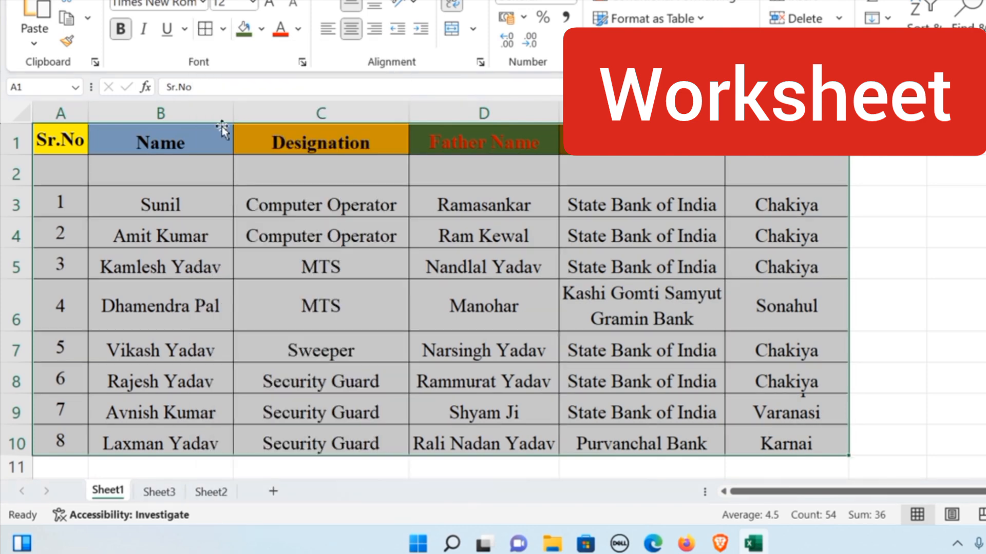
left_click(262, 30)
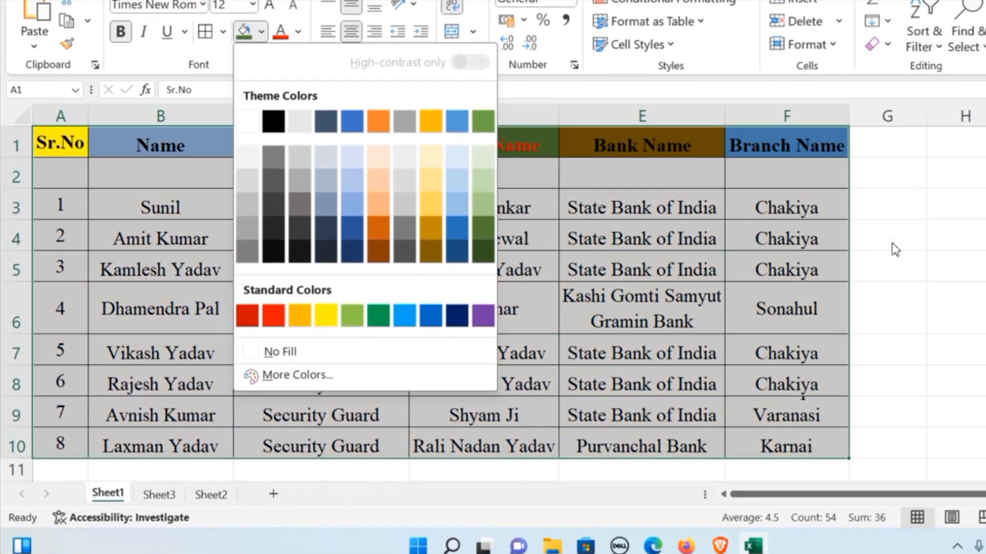
key("Escape")
left_click(111, 196)
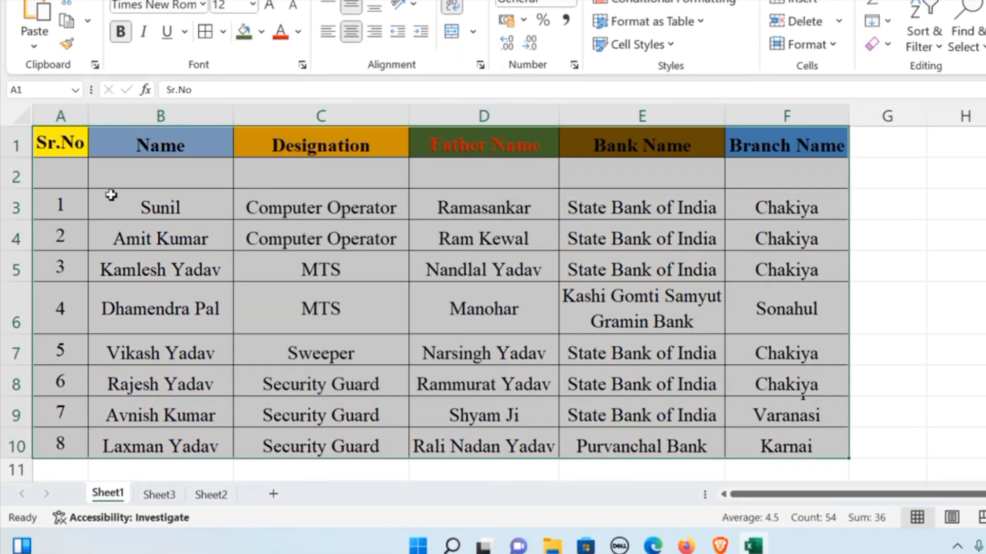
left_click_drag(68, 174, 757, 418)
left_click(513, 198)
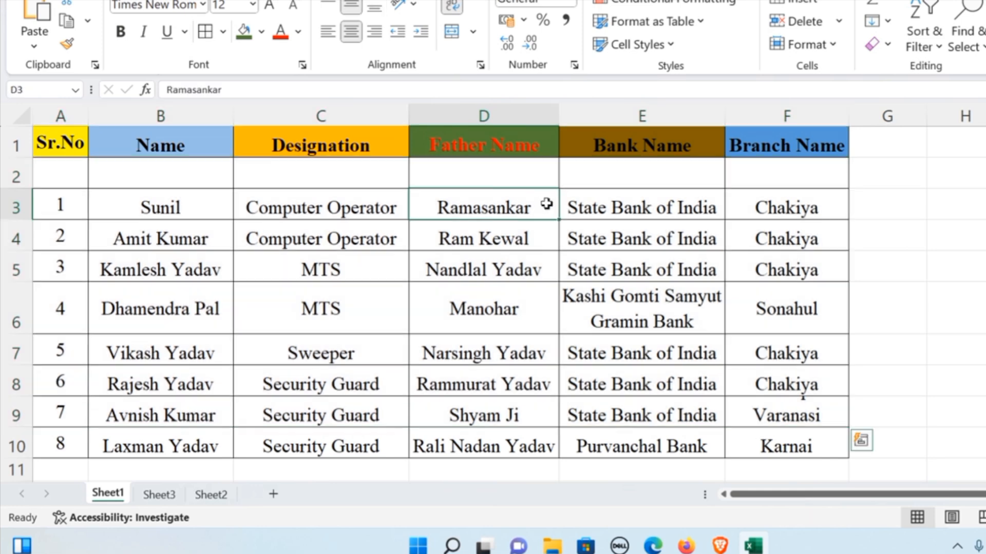
- Fill the table's data rows, cells A3:F10, with light gray
left_click_drag(67, 199, 534, 329)
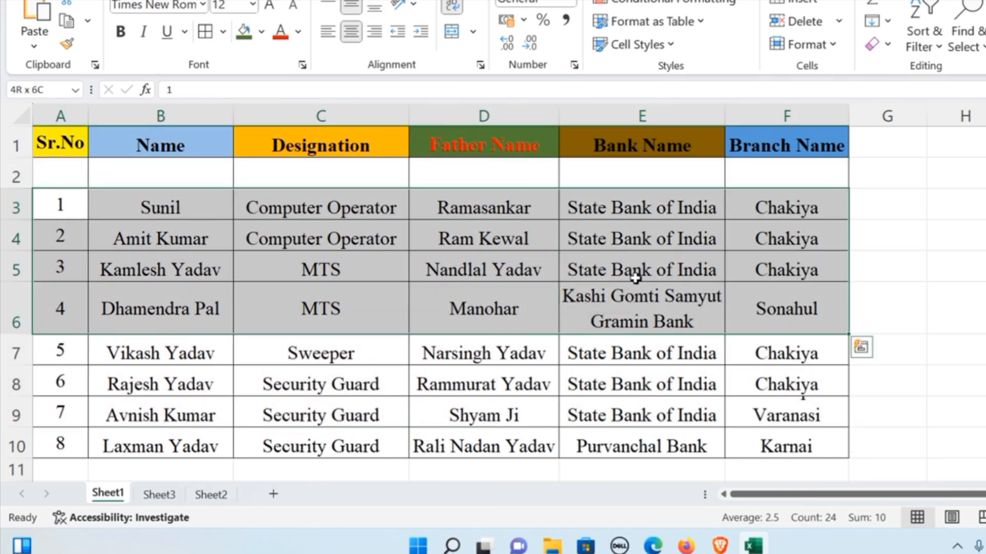
key("shift+Down")
key("shift+Down")
key("shift+Down")
key("shift+Down")
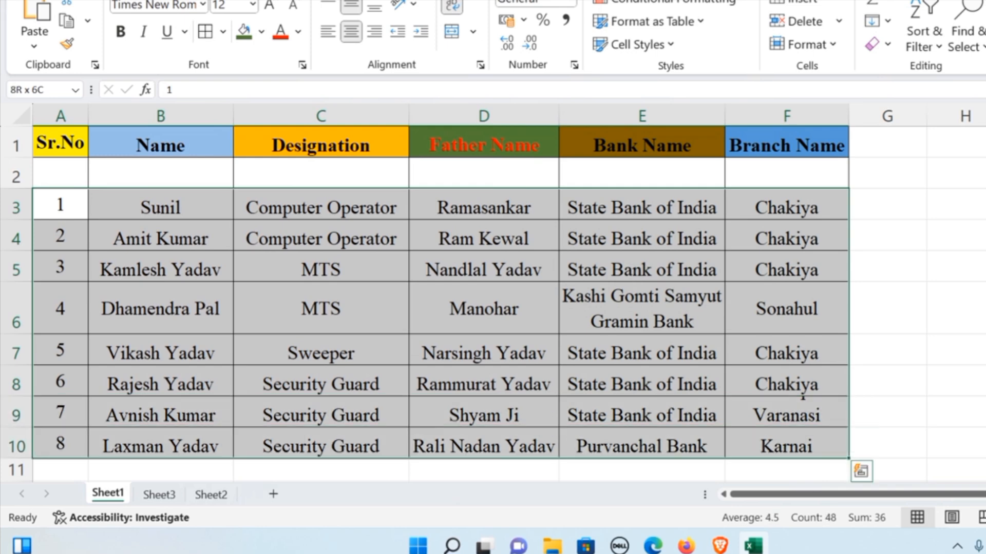
left_click(246, 32)
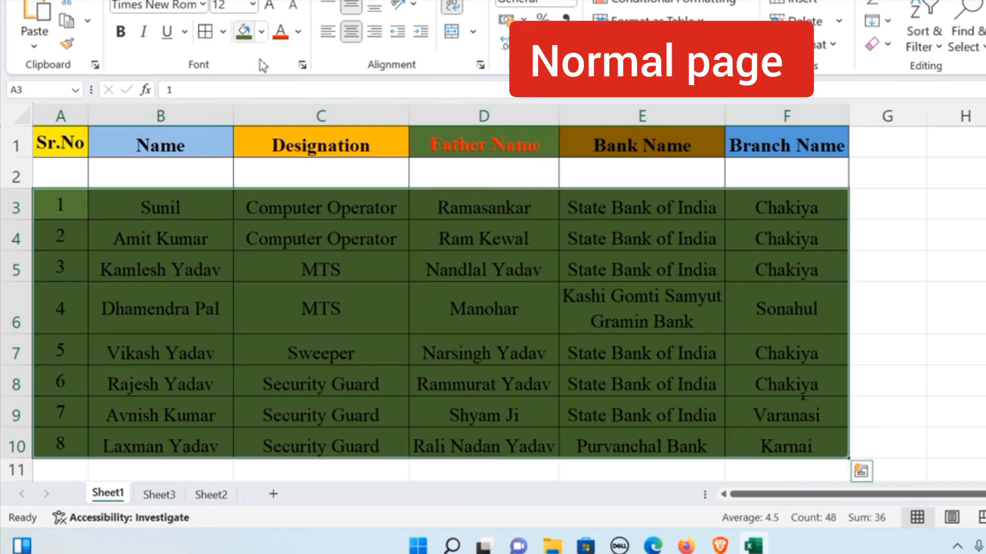
left_click(261, 32)
left_click(411, 202)
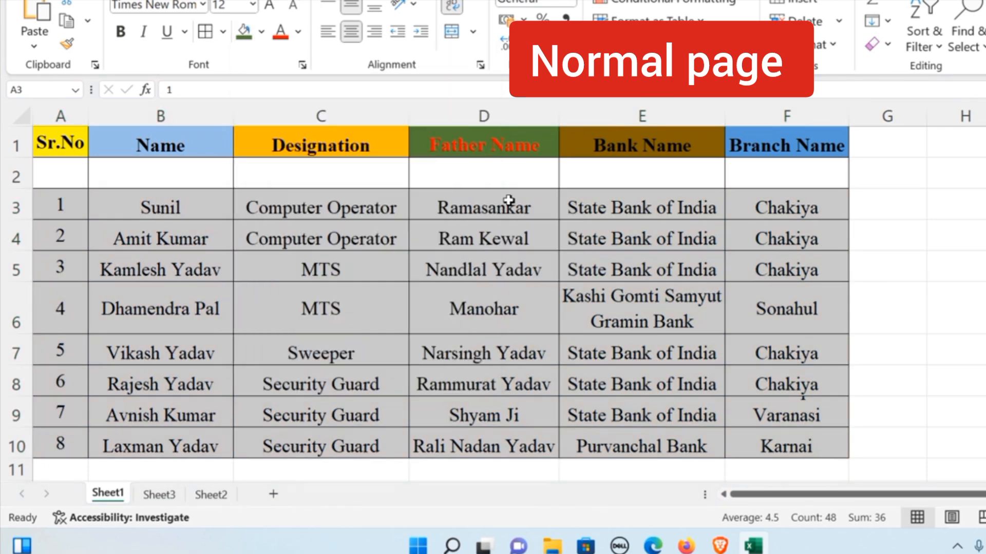
left_click(891, 235)
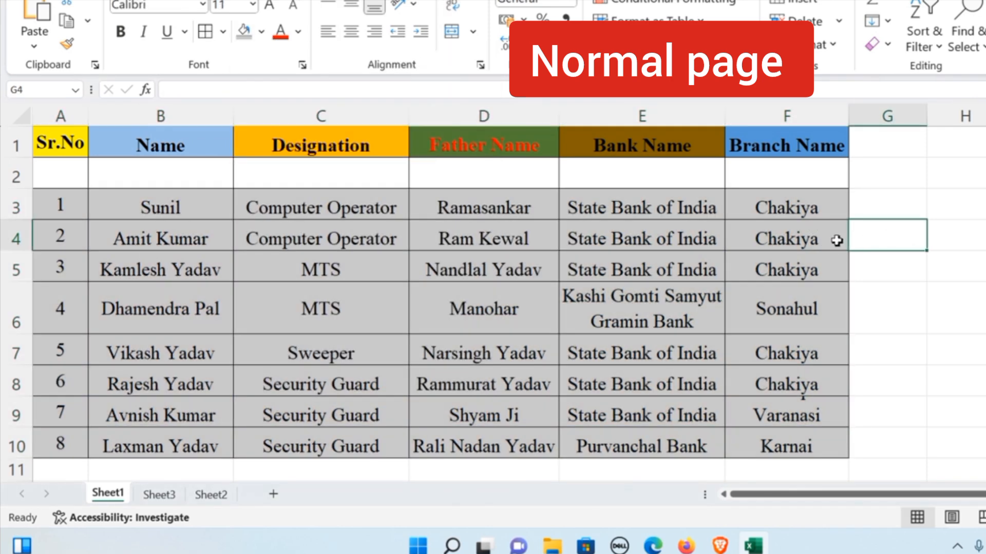
scroll(816, 296, "down", 1)
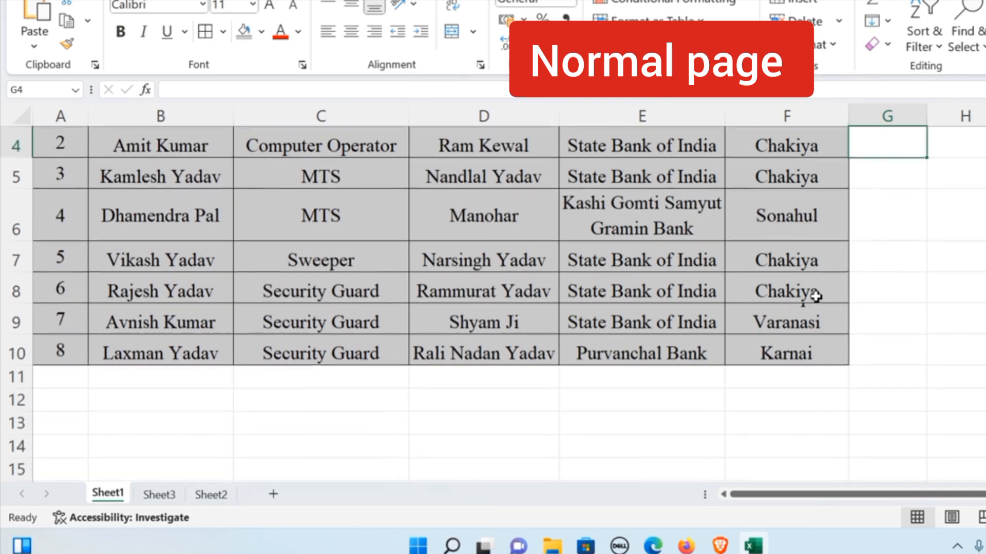
scroll(814, 292, "up", 1)
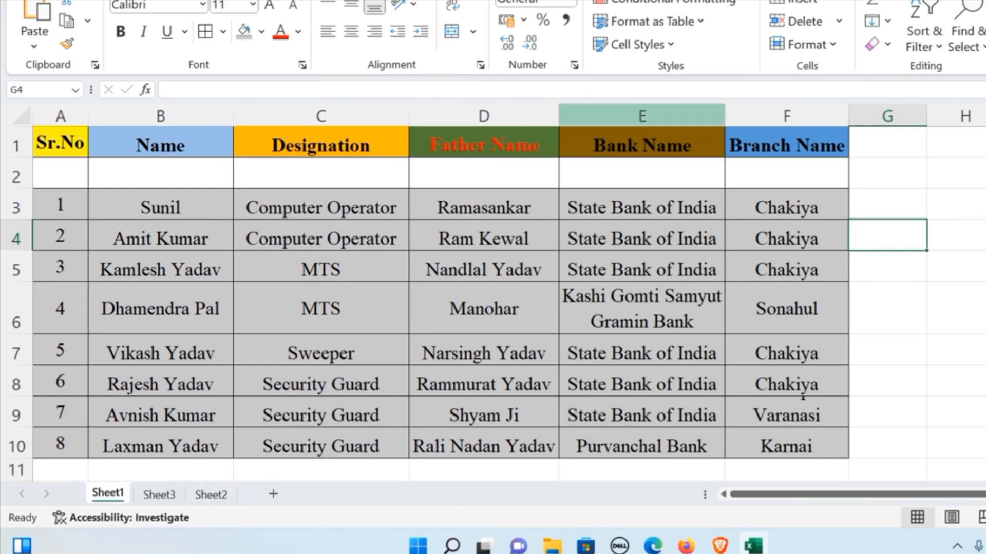
left_click(978, 270)
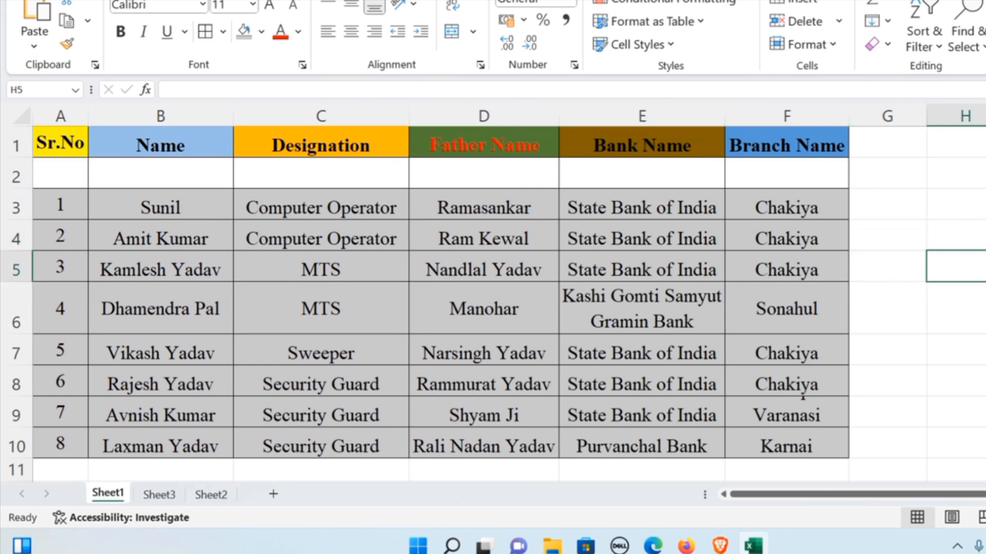
scroll(814, 243, "down", 2)
scroll(808, 253, "down", 2)
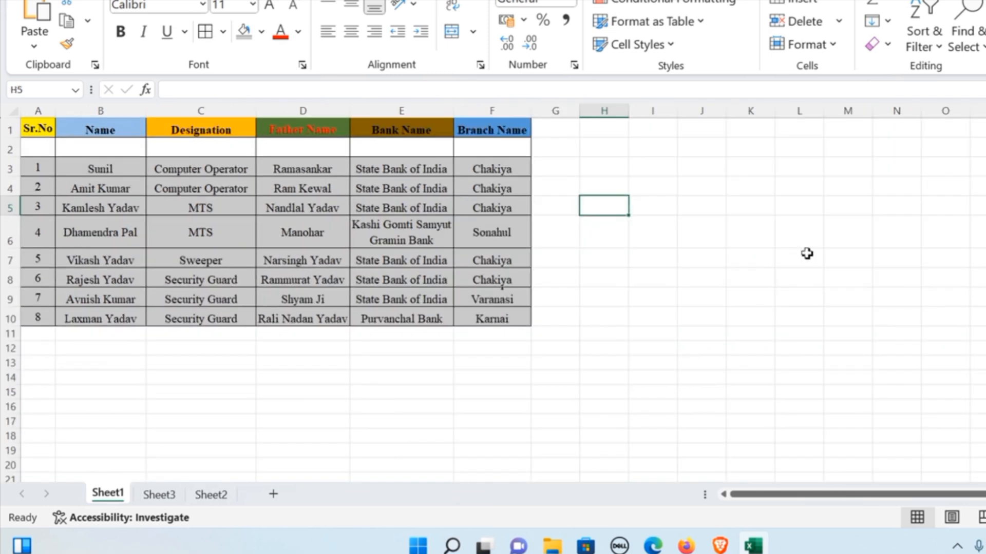
scroll(941, 349, "up", 4)
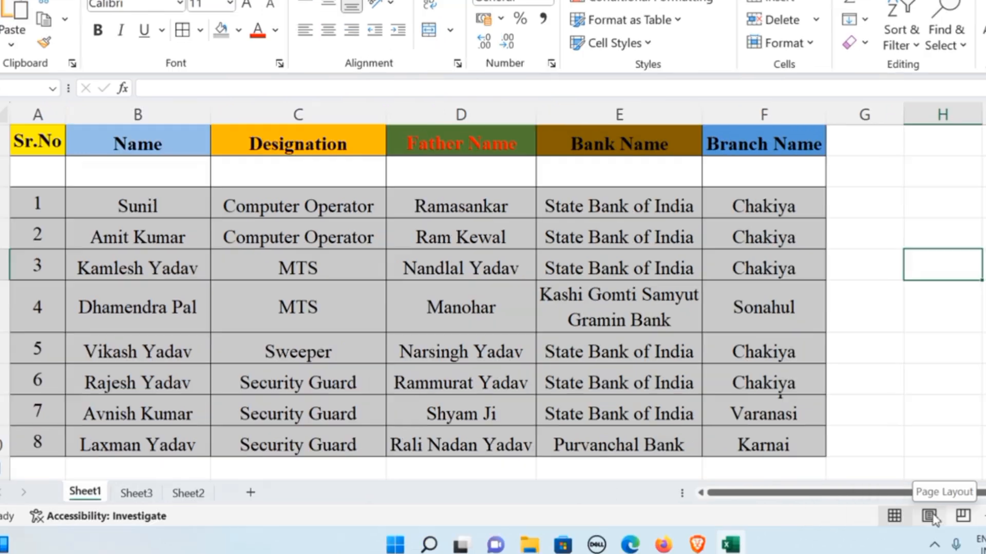
- Switch the worksheet to Page Layout view and examine how the table is laid out across the pages
left_click(931, 517)
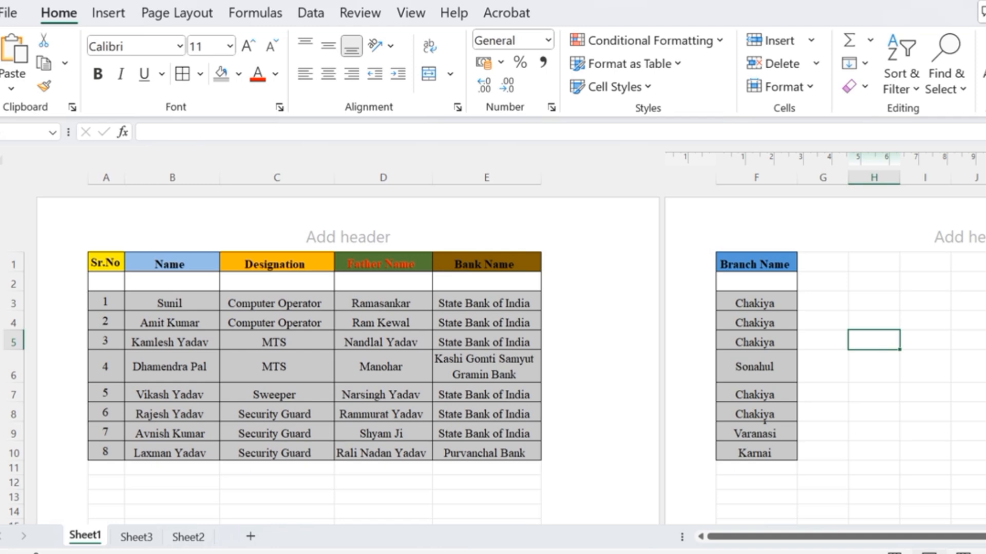
scroll(524, 384, "down", 10)
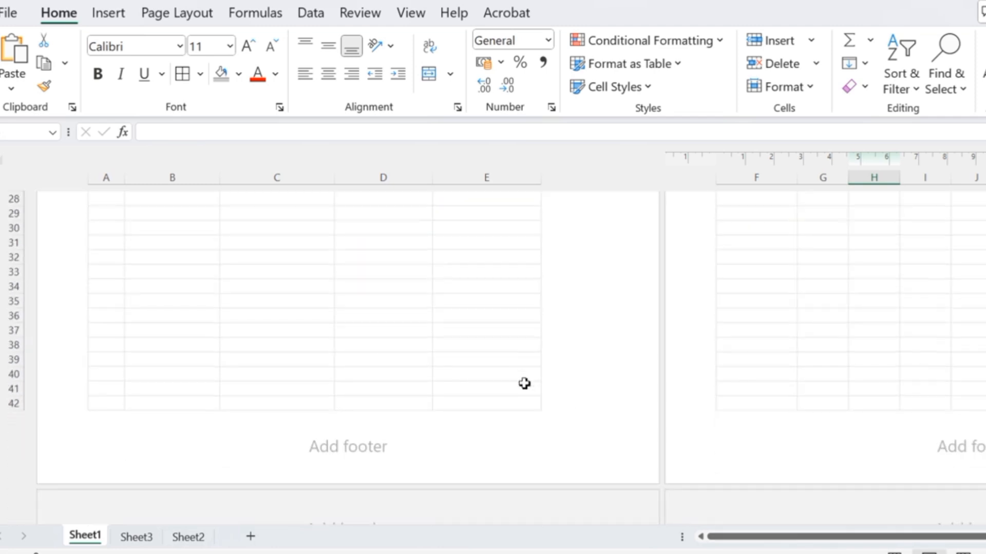
scroll(524, 383, "down", 3)
scroll(525, 386, "up", 5)
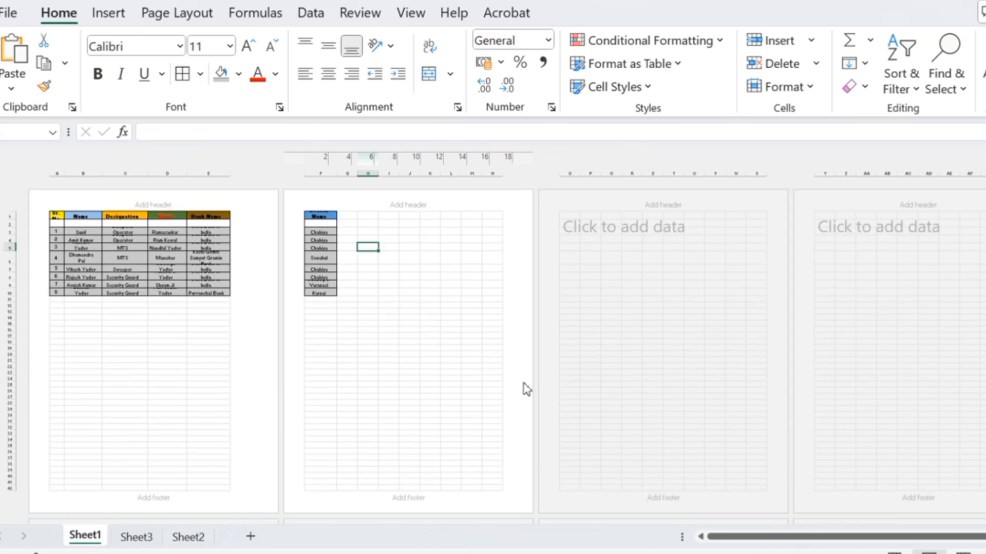
scroll(526, 389, "up", 5)
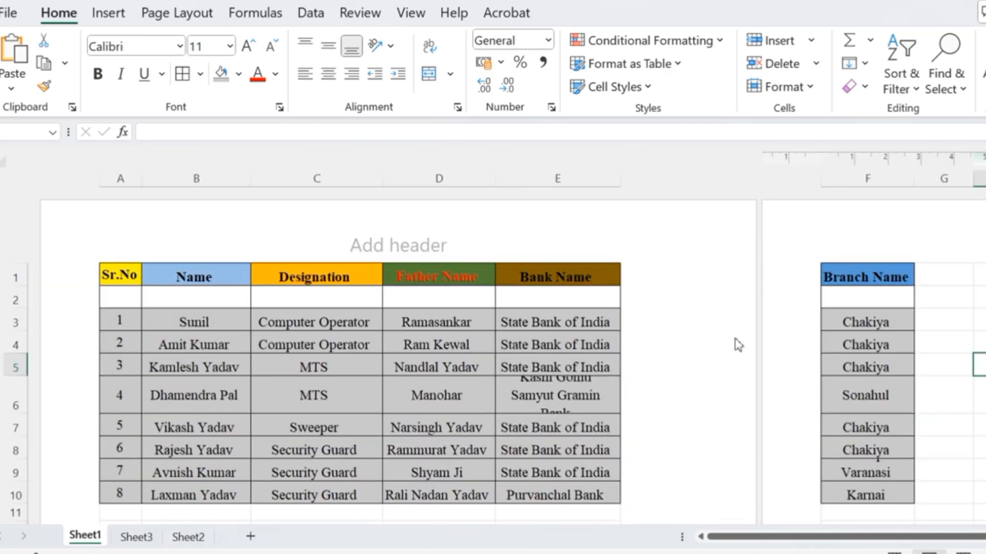
- Look over the table in Page Layout view, and return the worksheet to Normal view
scroll(735, 345, "down", 1)
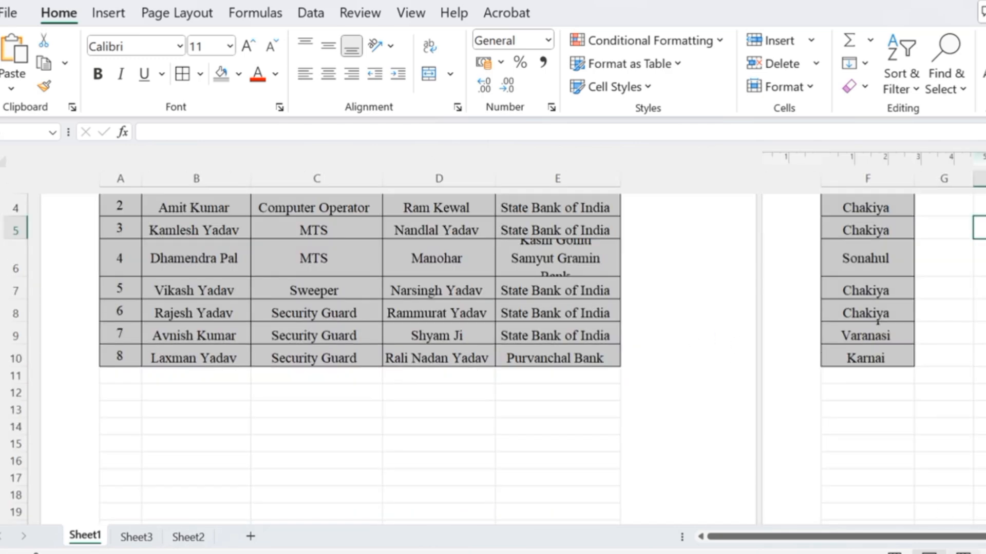
scroll(578, 347, "up", 2)
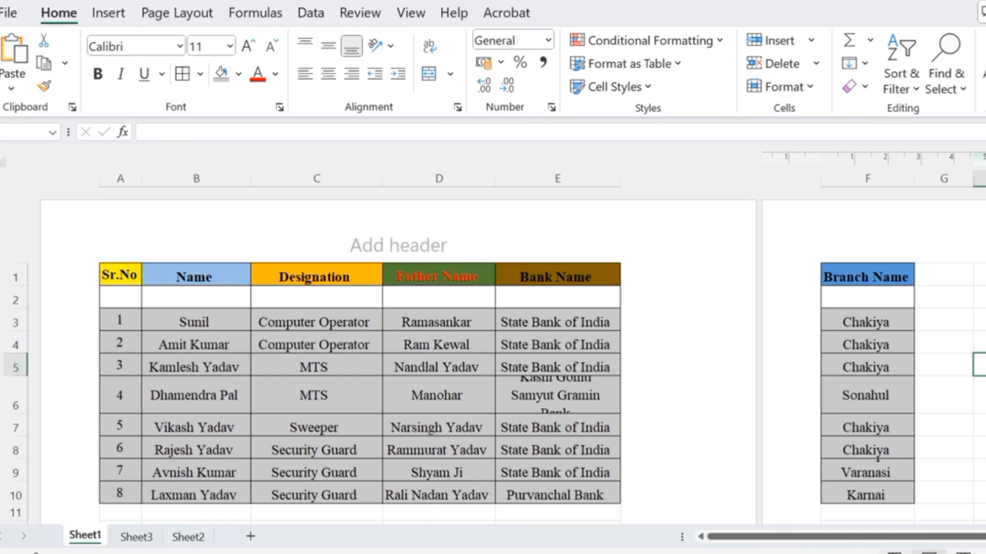
left_click(895, 552)
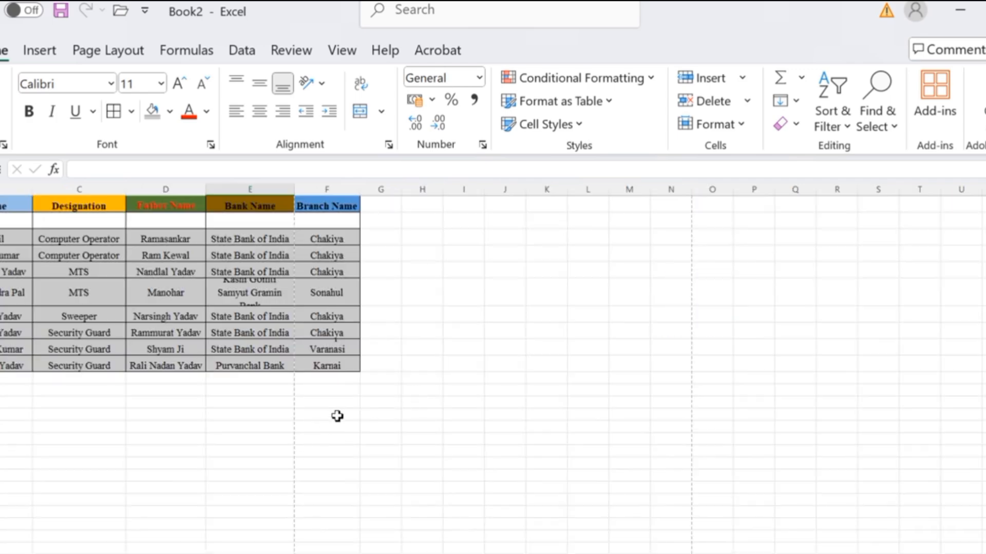
scroll(337, 414, "up", 3)
scroll(337, 416, "up", 1)
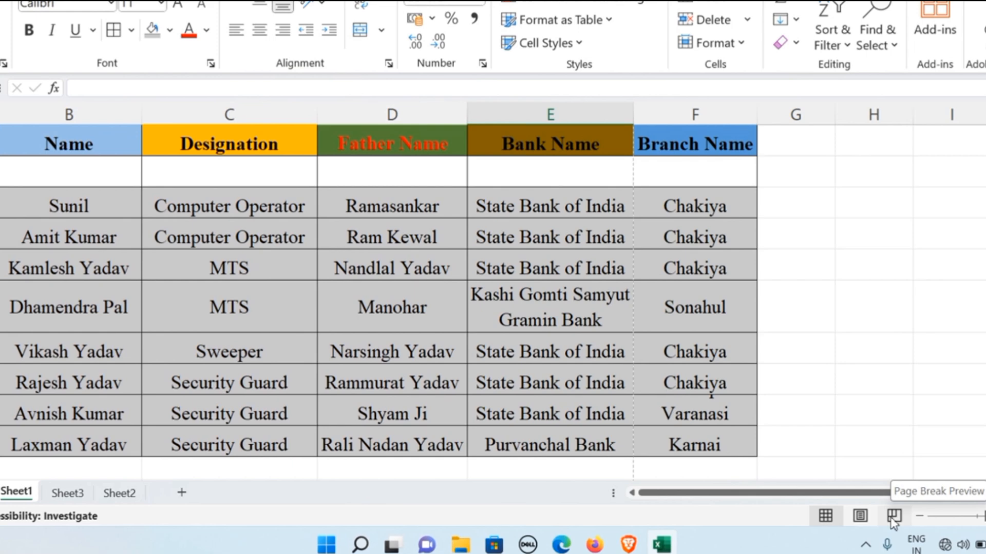
- Switch to Page Break Preview and move the page break between columns E and F past column F to include Branch Name on Page 1
left_click(894, 516)
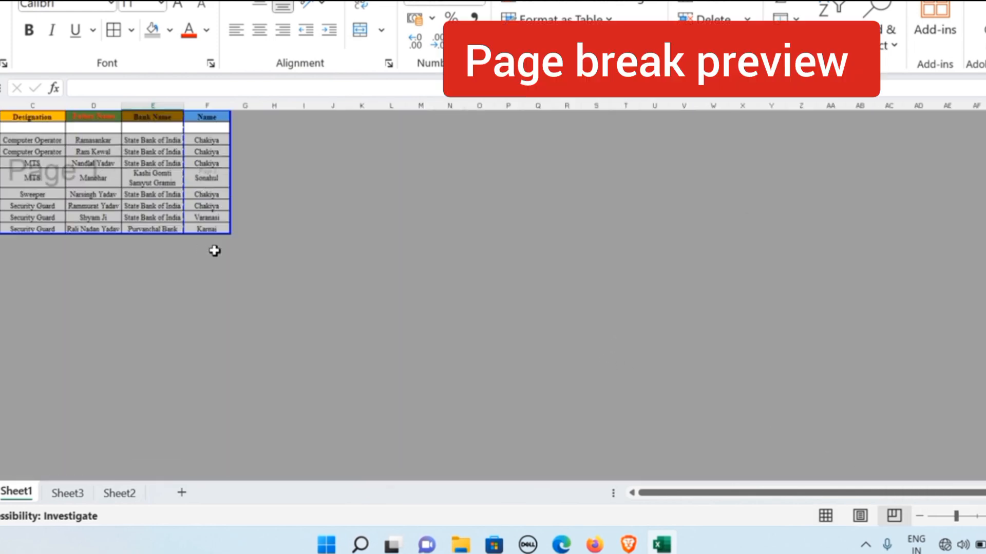
scroll(313, 271, "up", 5, "ctrl")
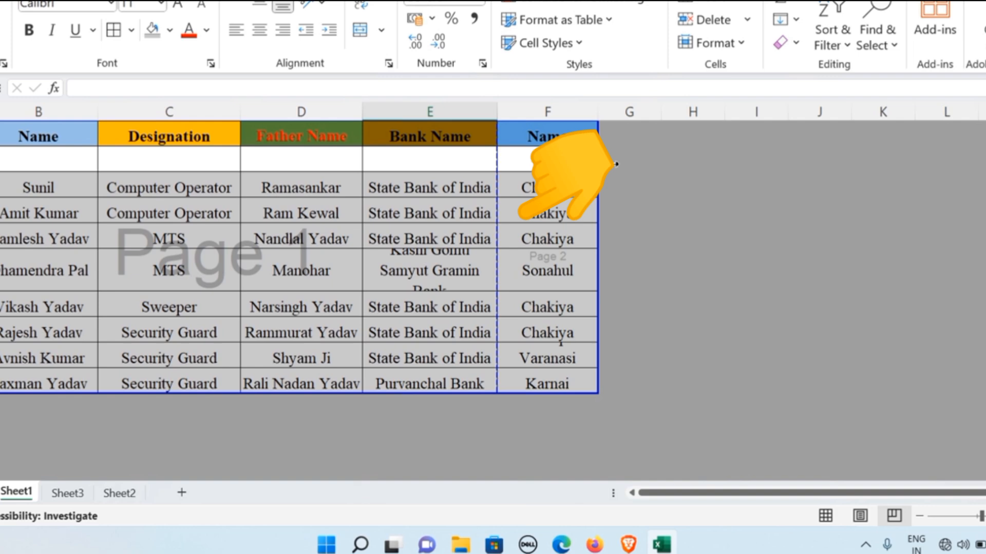
left_click_drag(616, 165, 614, 163)
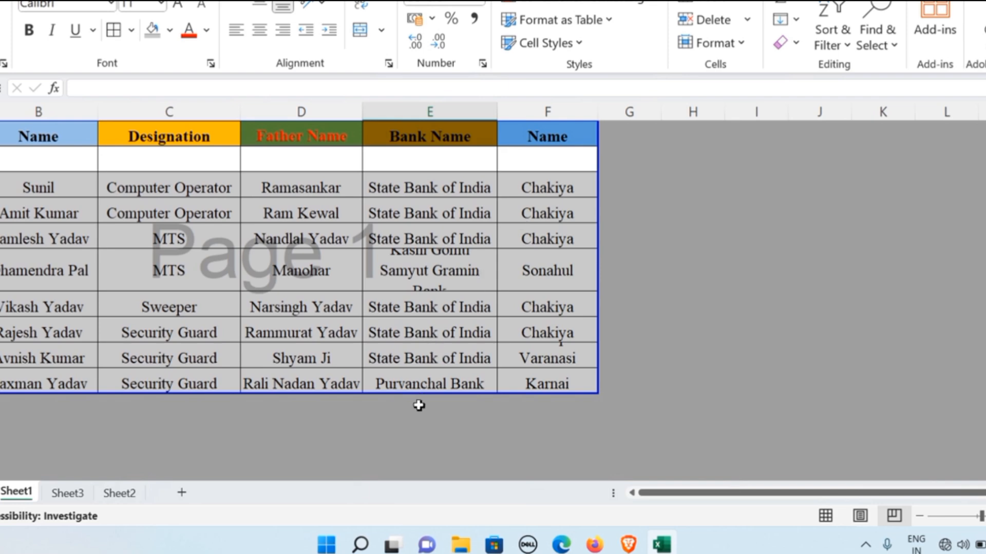
- Extend the print area's lower boundary by two empty rows below the table
left_click_drag(422, 395, 415, 436)
scroll(484, 382, "down", 10)
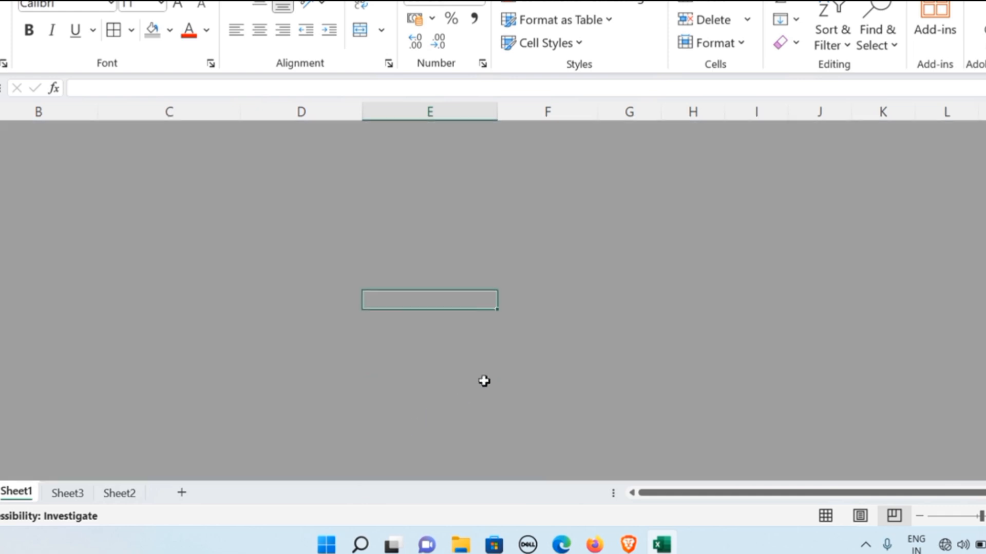
scroll(487, 366, "up", 4)
scroll(425, 280, "up", 5)
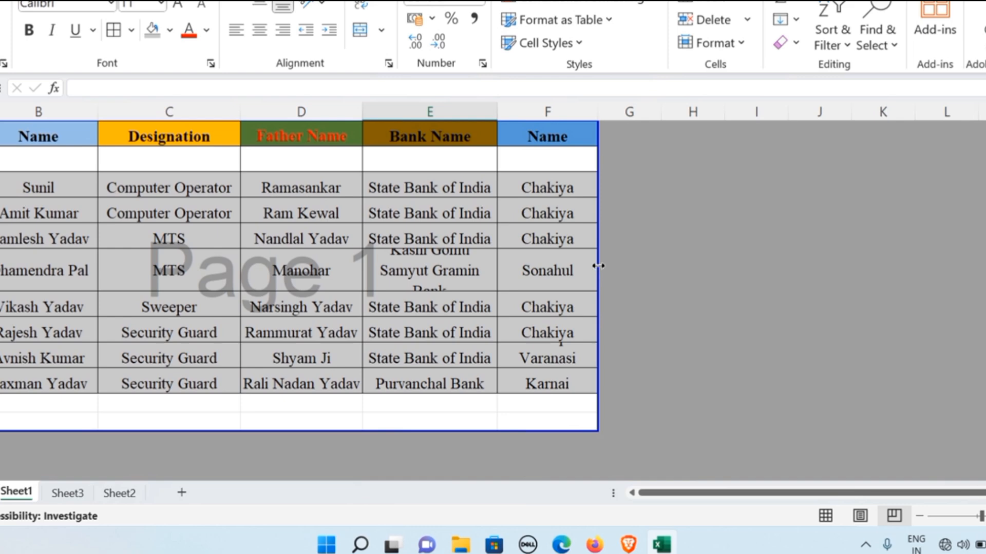
- Extend the print area's outer boundary beyond column F to include the empty column G
left_click_drag(598, 266, 668, 275)
scroll(647, 334, "down", 7)
scroll(634, 344, "down", 4)
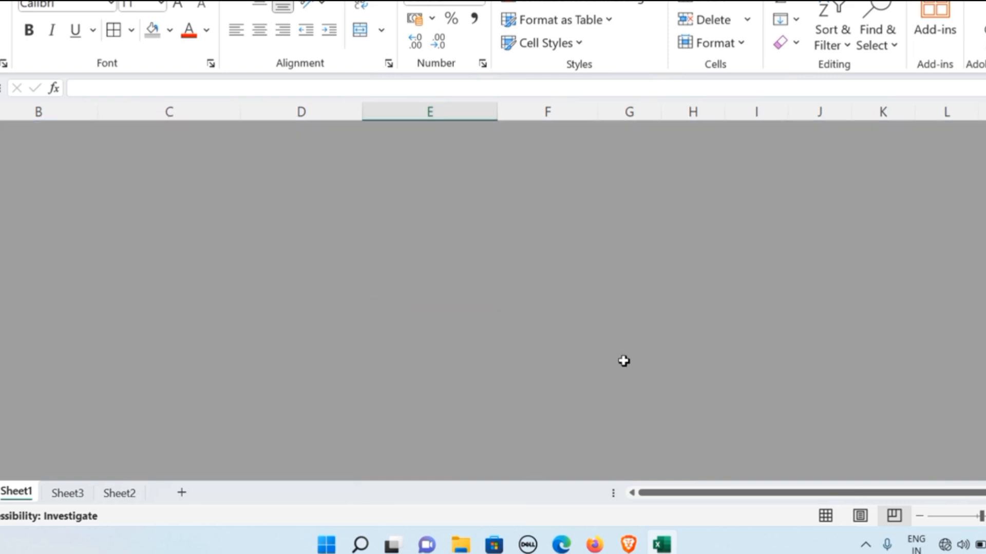
scroll(617, 354, "up", 10)
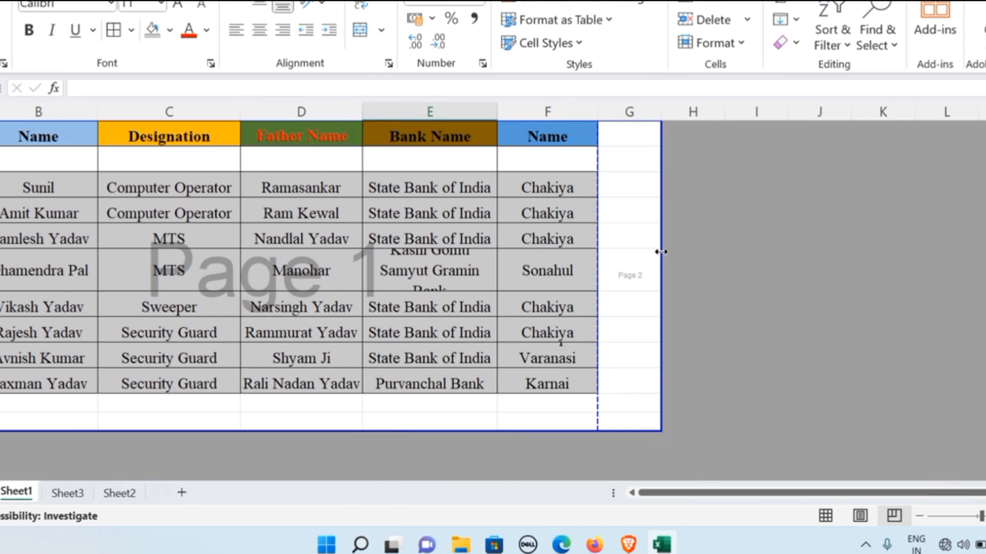
left_click(637, 283)
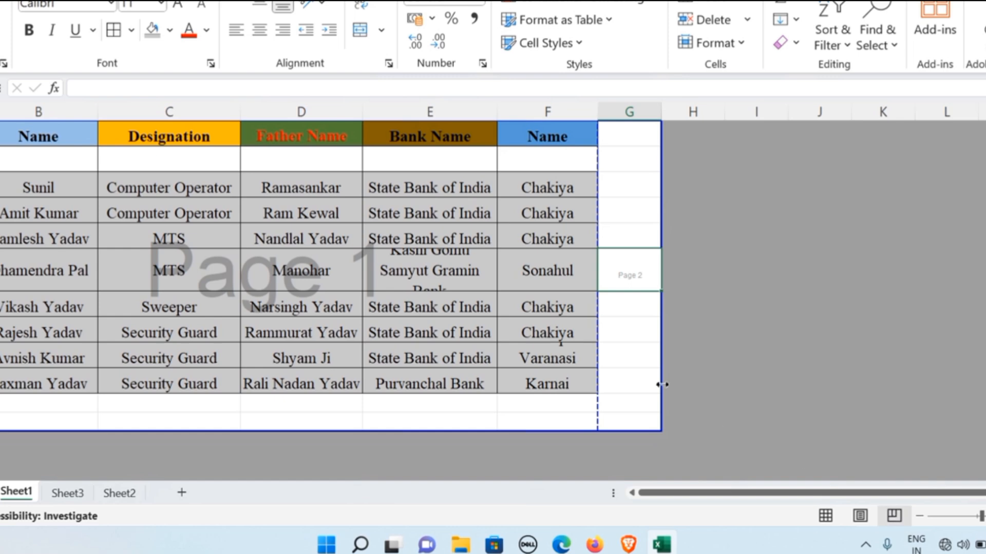
scroll(626, 389, "up", 2)
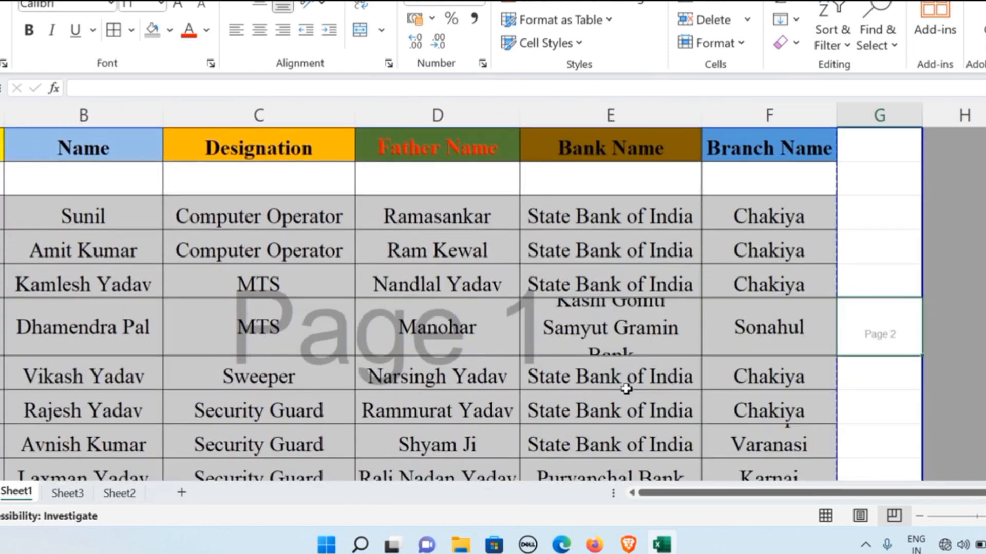
scroll(626, 388, "down", 1)
scroll(626, 388, "down", 1)
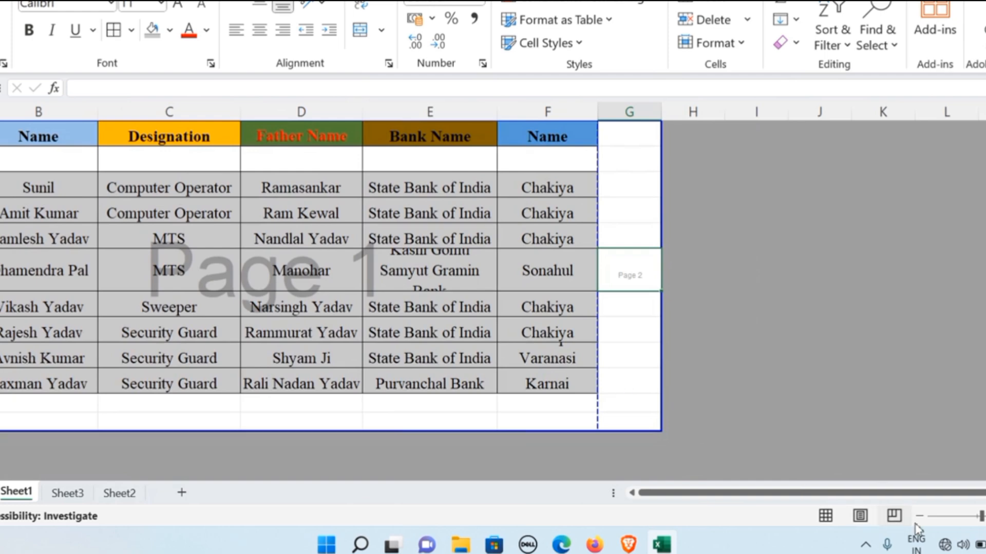
- Switch the worksheet to Page Layout view and examine the first pages down to their footers
left_click(862, 516)
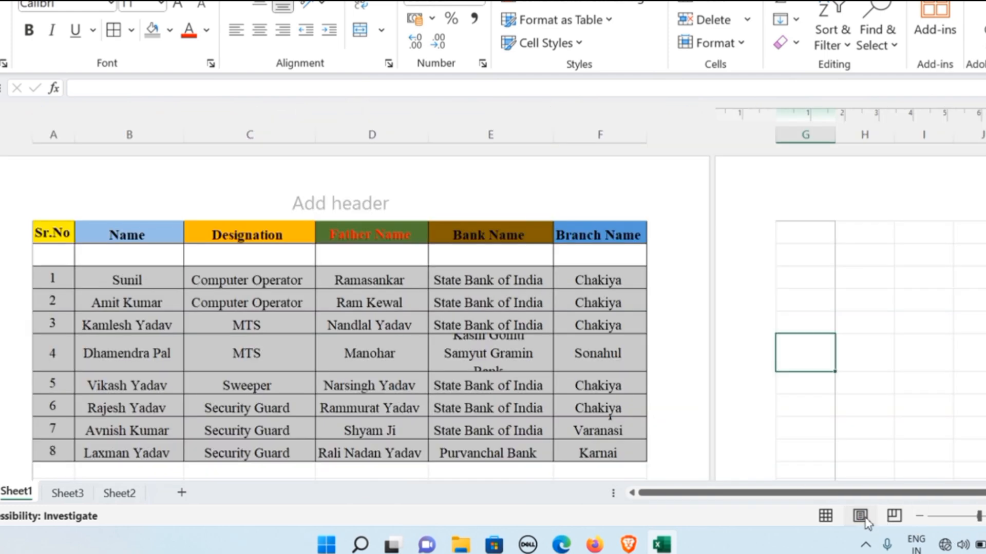
scroll(489, 420, "down", 6)
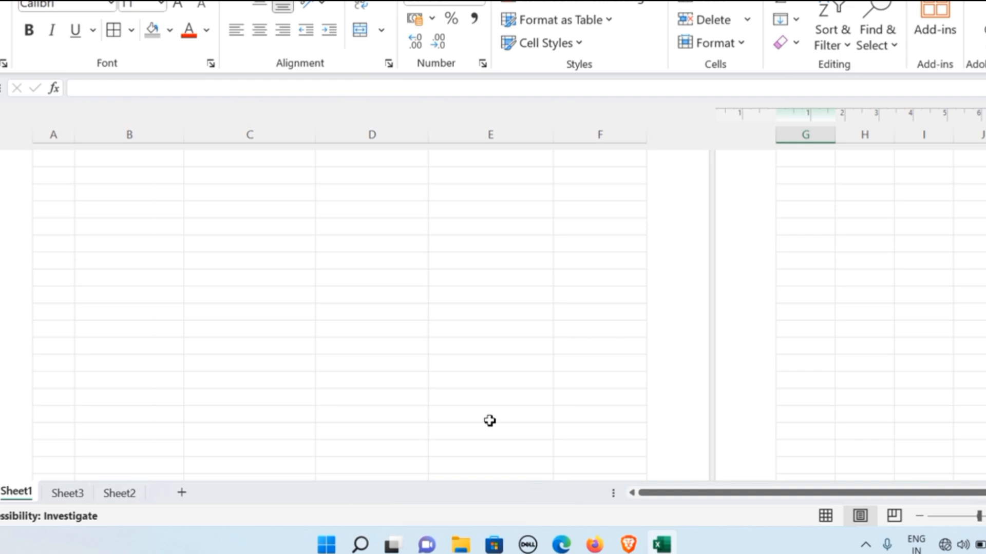
scroll(490, 421, "down", 2)
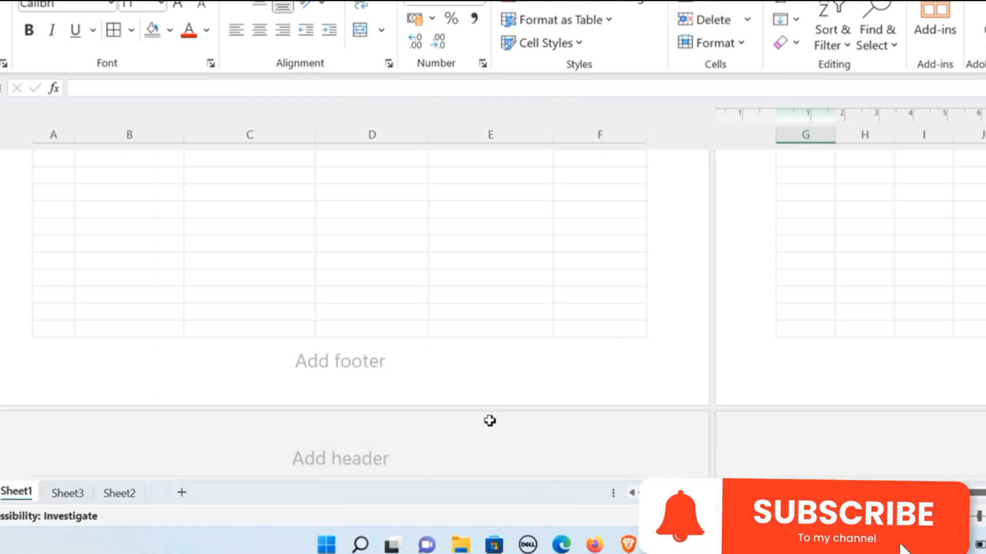
scroll(489, 421, "up", 3)
scroll(489, 421, "down", 3)
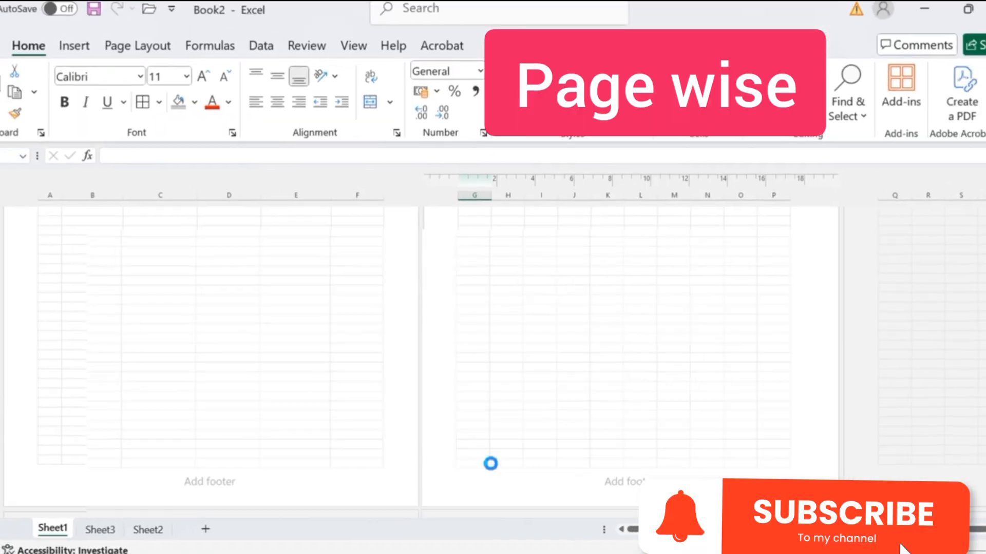
scroll(490, 463, "down", 4)
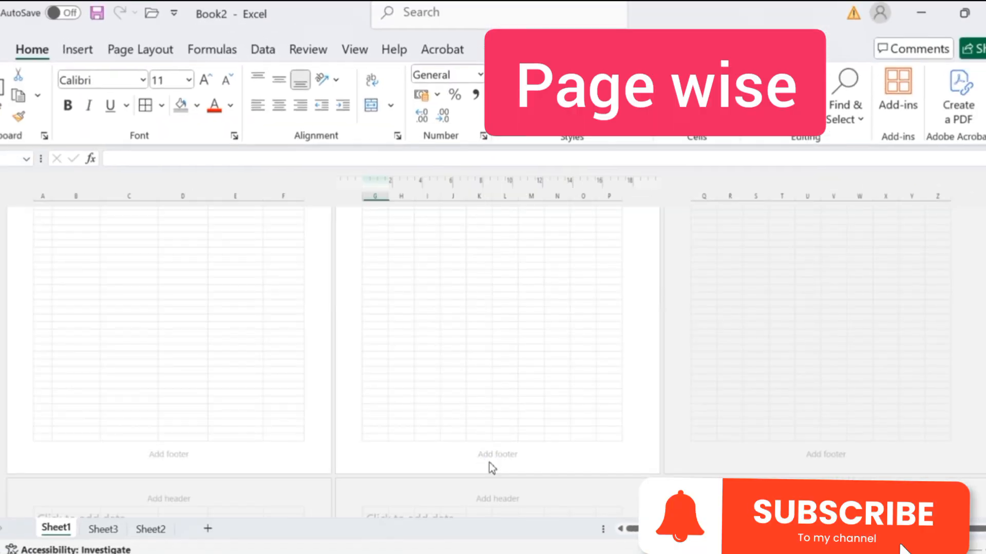
- Select empty cells on the first two pages and examine the page-wise arrangement around the staff table
left_click(228, 294)
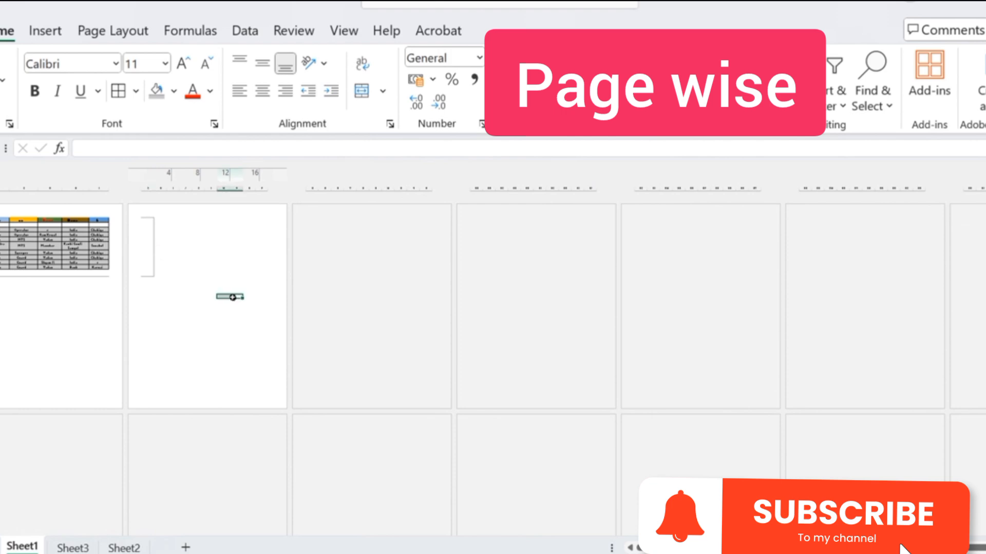
left_click(323, 310)
left_click(225, 337)
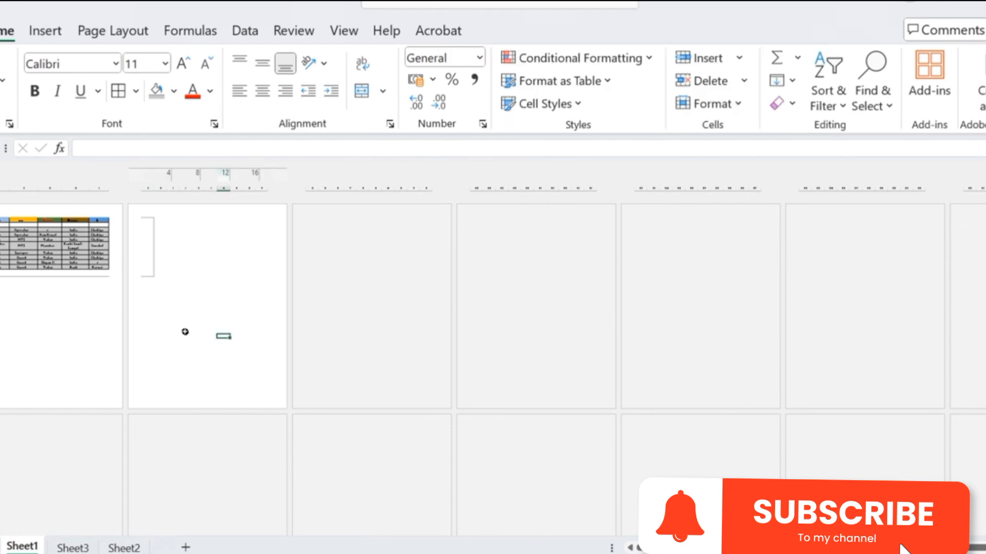
left_click(55, 314)
scroll(260, 324, "up", 5)
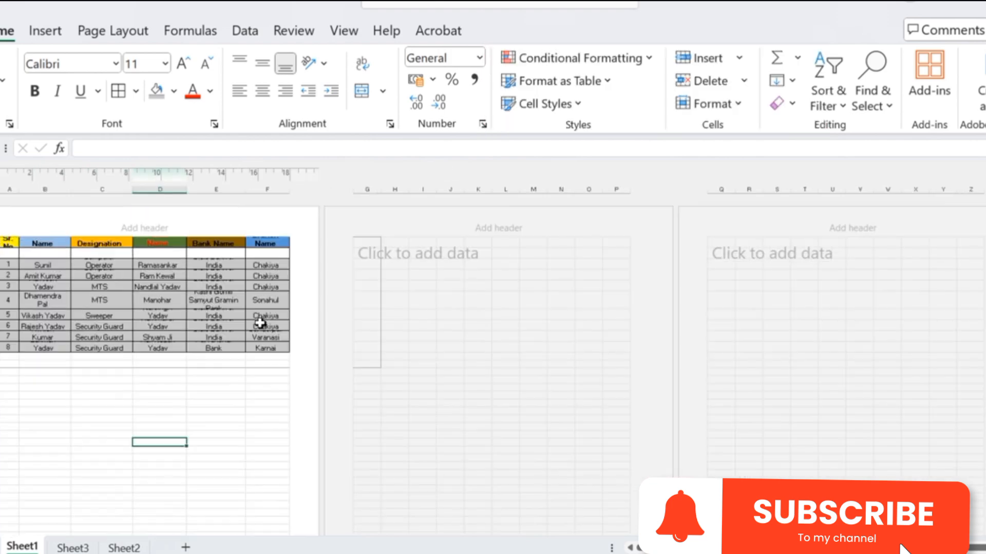
scroll(260, 325, "up", 2)
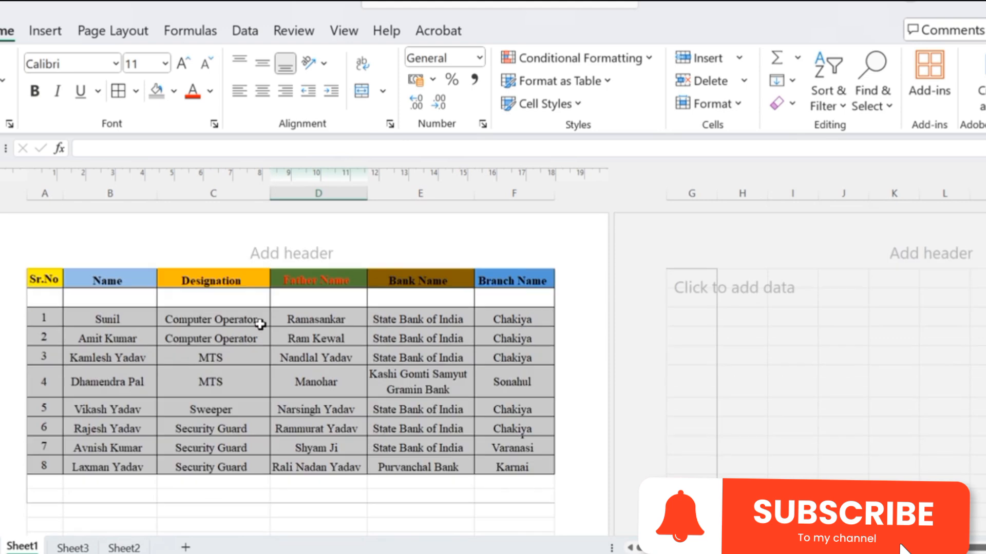
scroll(260, 325, "up", 3)
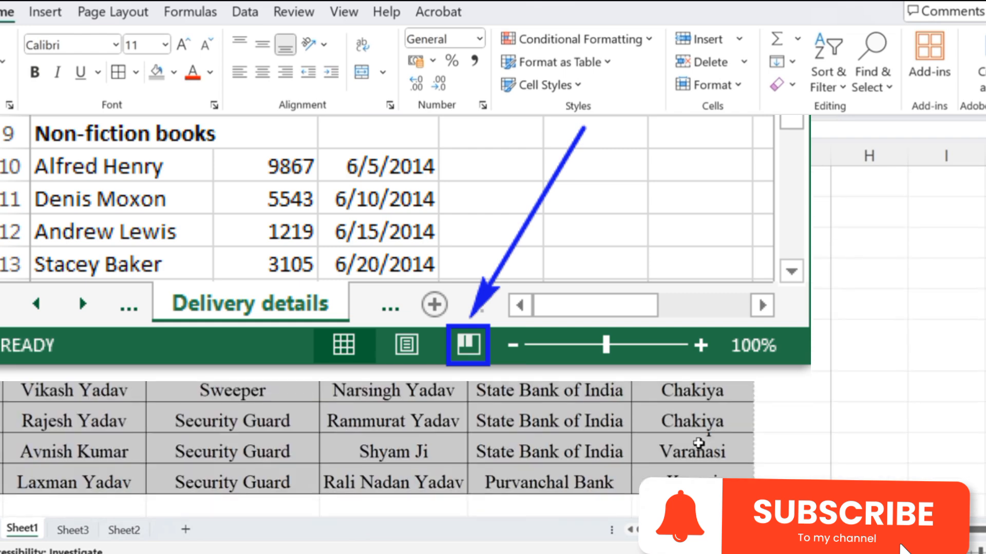
- Change the page orientation of the worksheet to Landscape
scroll(698, 407, "down", 2)
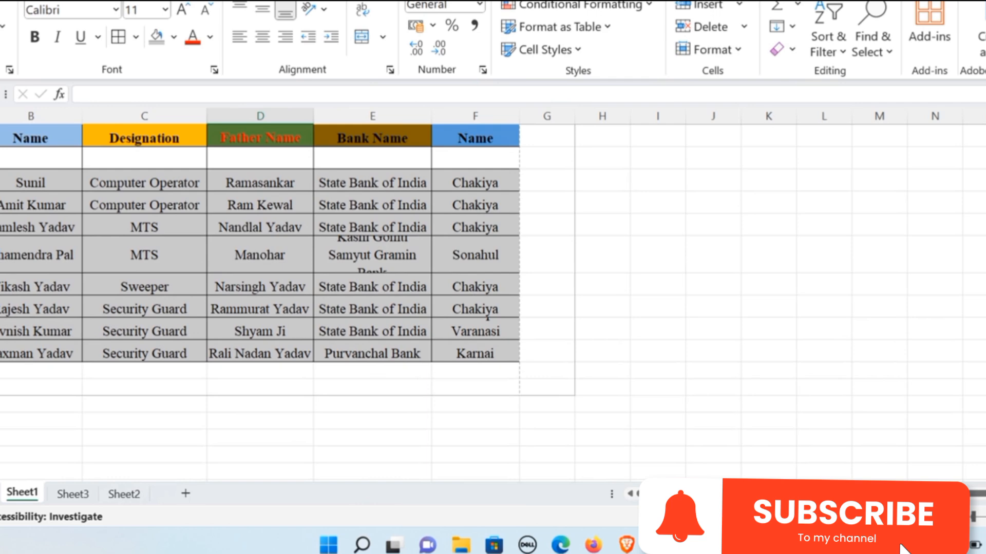
left_click(113, 62)
left_click(142, 53)
left_click(172, 133)
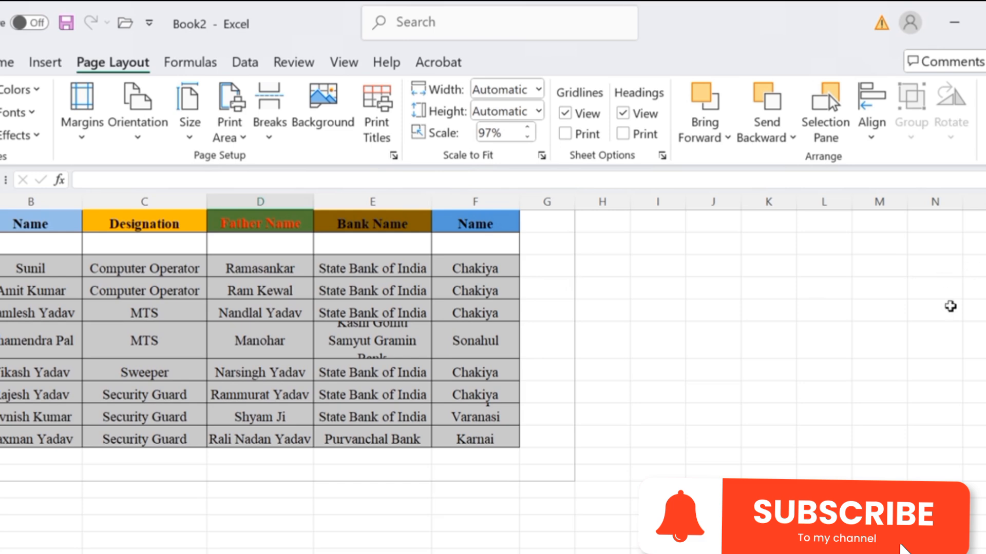
- Examine how the table fits the landscape page in Normal view and Page Layout view
scroll(832, 340, "down", 4)
scroll(831, 341, "up", 2)
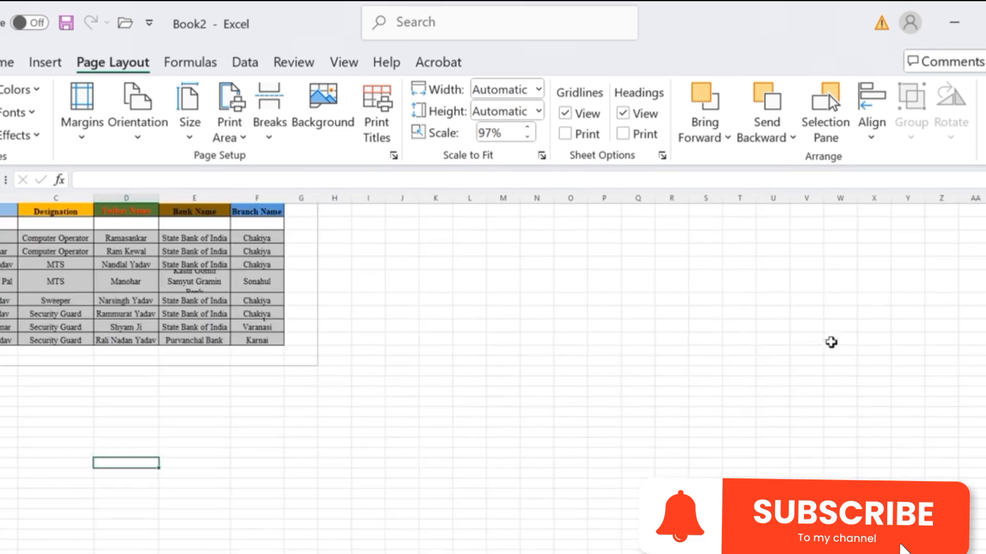
scroll(831, 342, "up", 3)
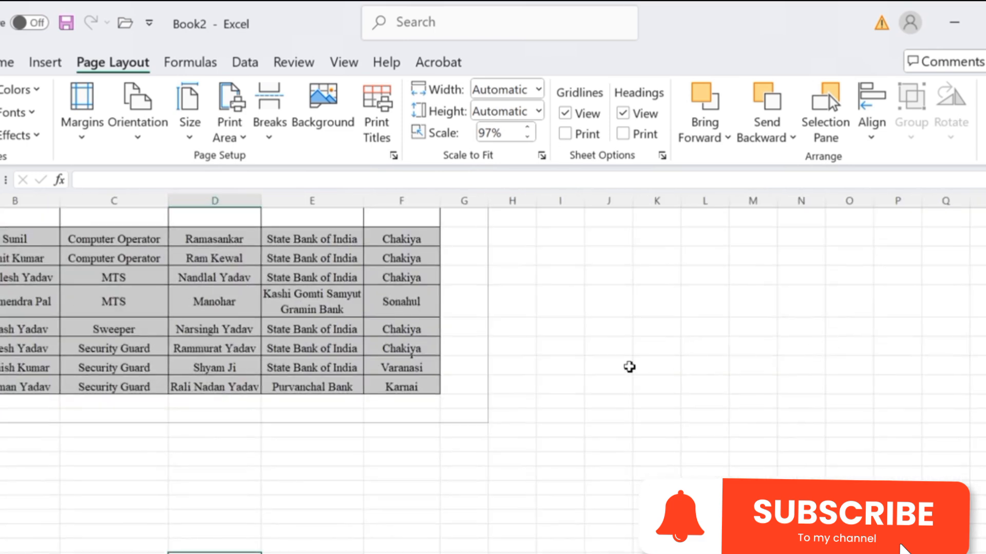
scroll(630, 368, "down", 2)
scroll(625, 370, "up", 2)
scroll(625, 370, "up", 3)
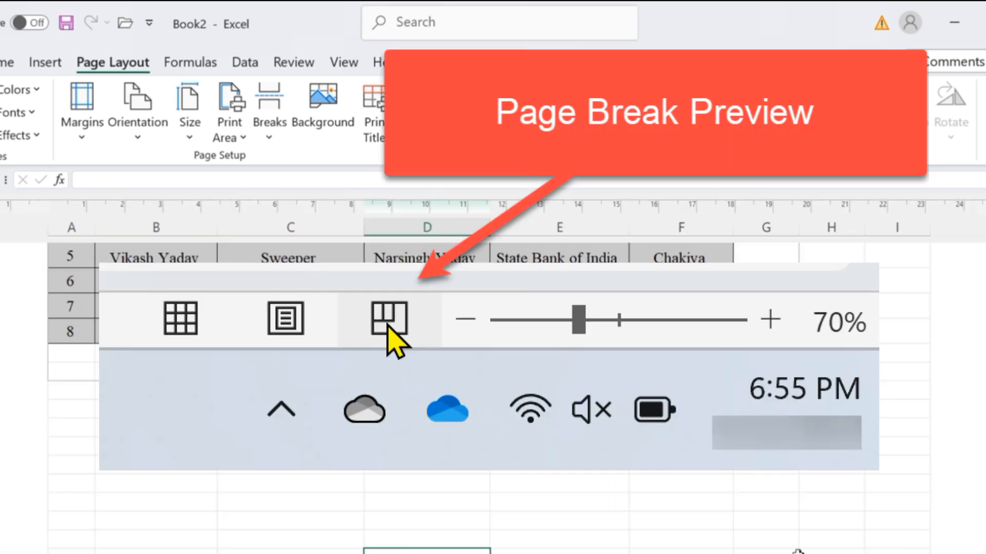
left_click(387, 328)
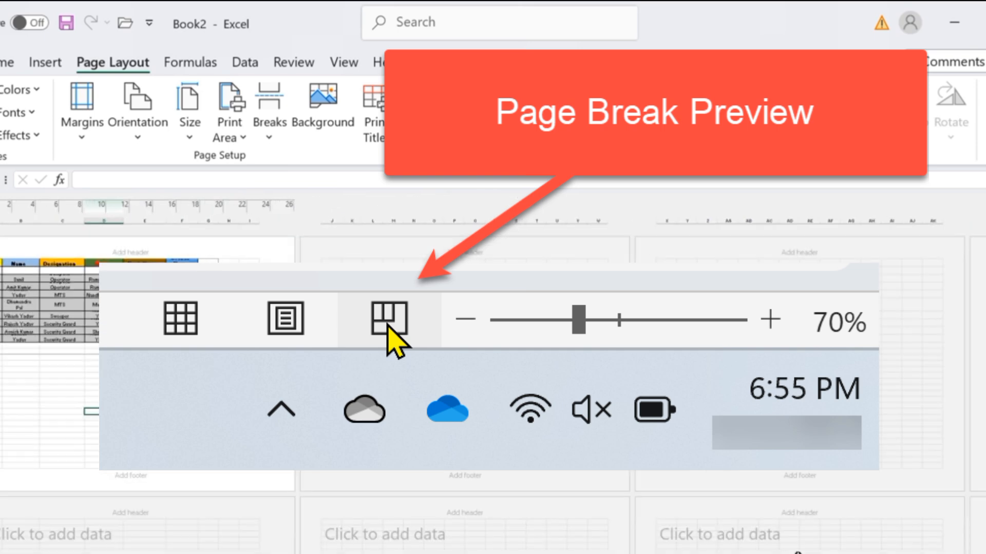
scroll(797, 553, "up", 2)
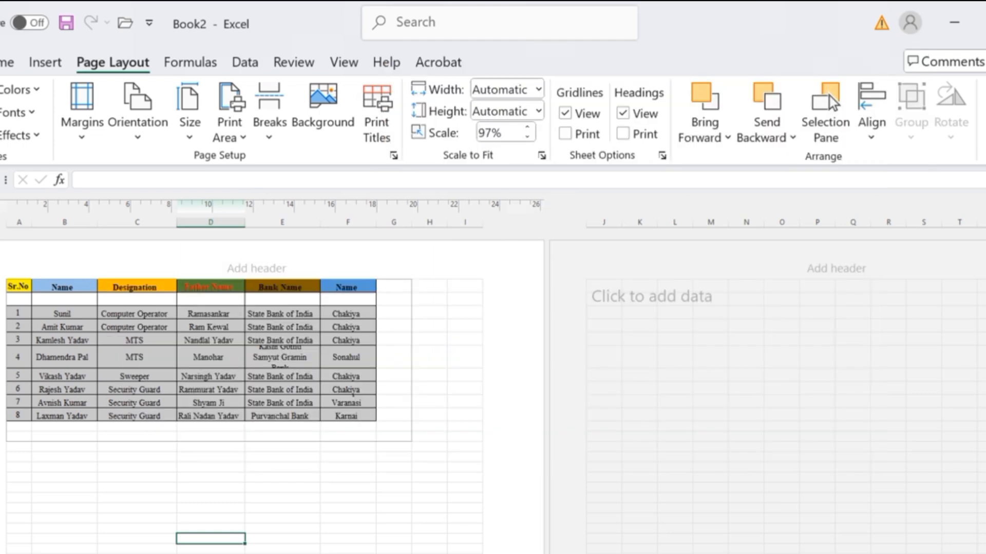
- Switch to Page Break Preview and examine the print area around the table in landscape orientation
left_click(389, 326)
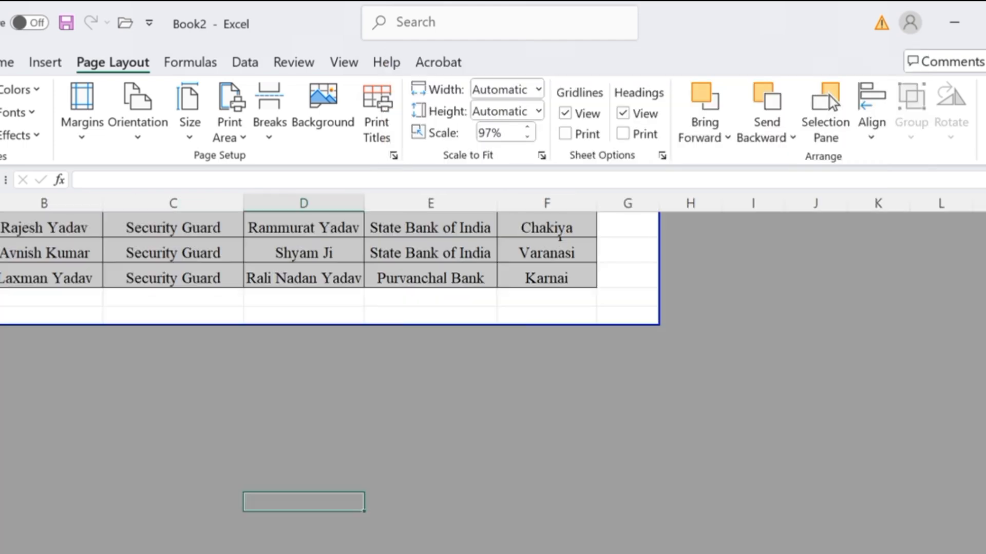
scroll(493, 383, "up", 4)
scroll(493, 383, "down", 3)
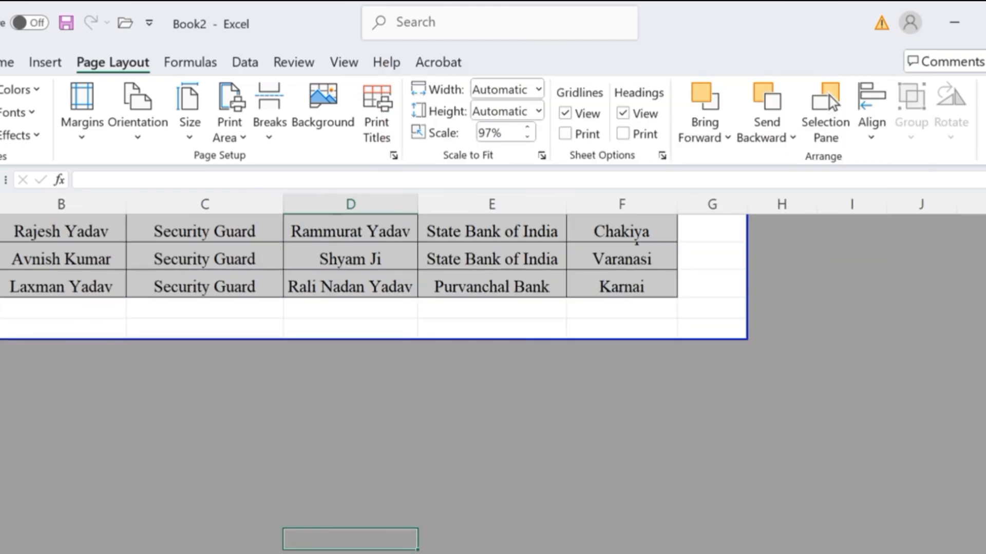
scroll(493, 383, "up", 3)
scroll(847, 552, "down", 3)
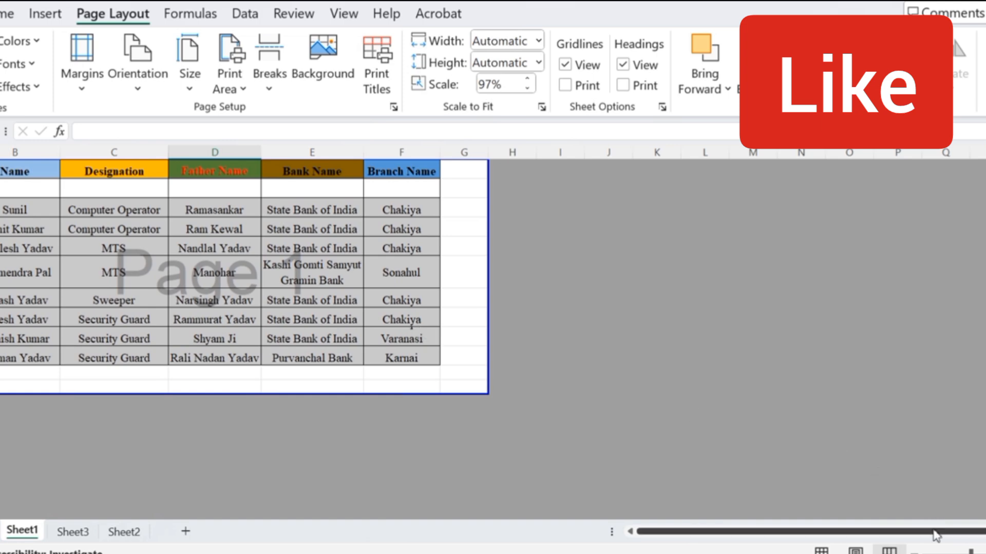
- Return the worksheet to Normal view, and bring up the Book2 workbook in Excel from the desktop
left_click(821, 550)
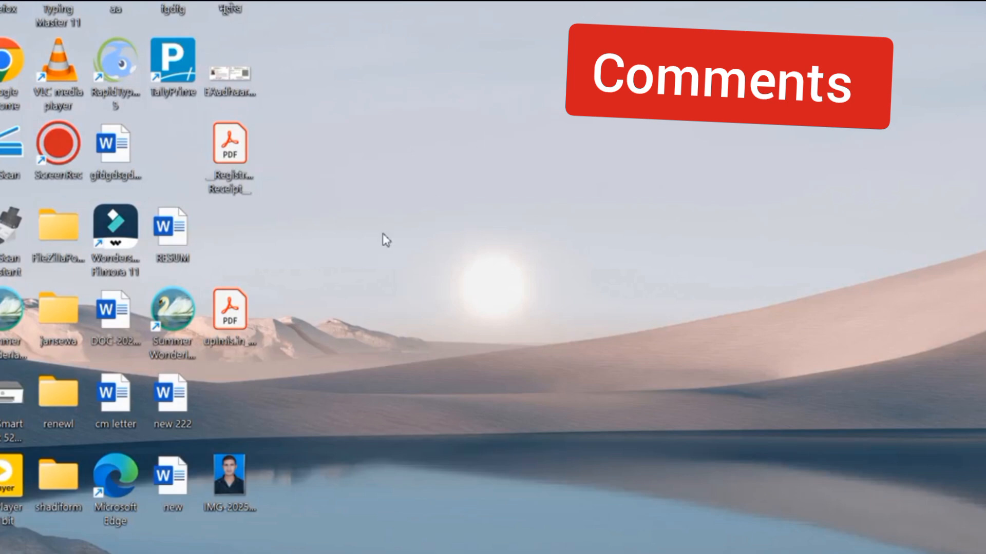
mouse_move(659, 553)
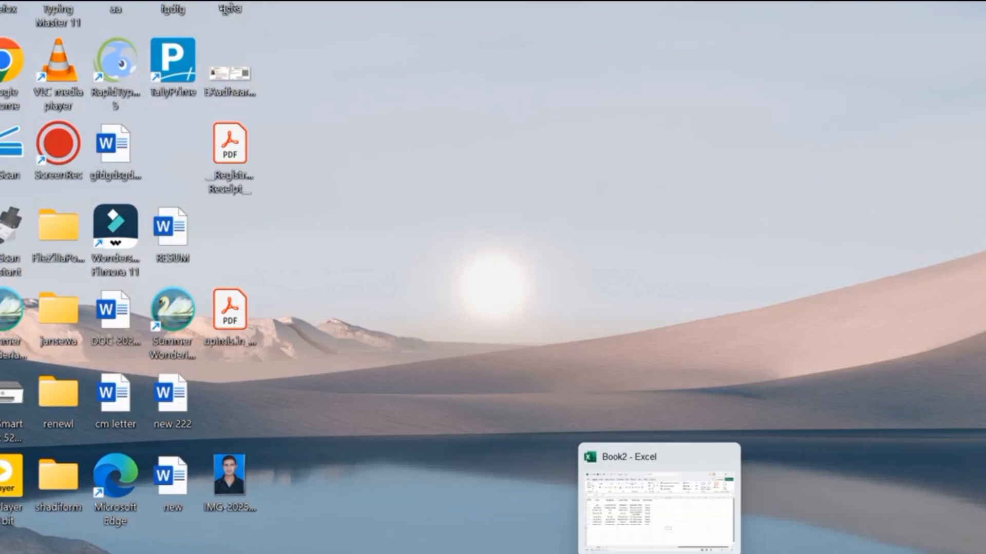
left_click(563, 497)
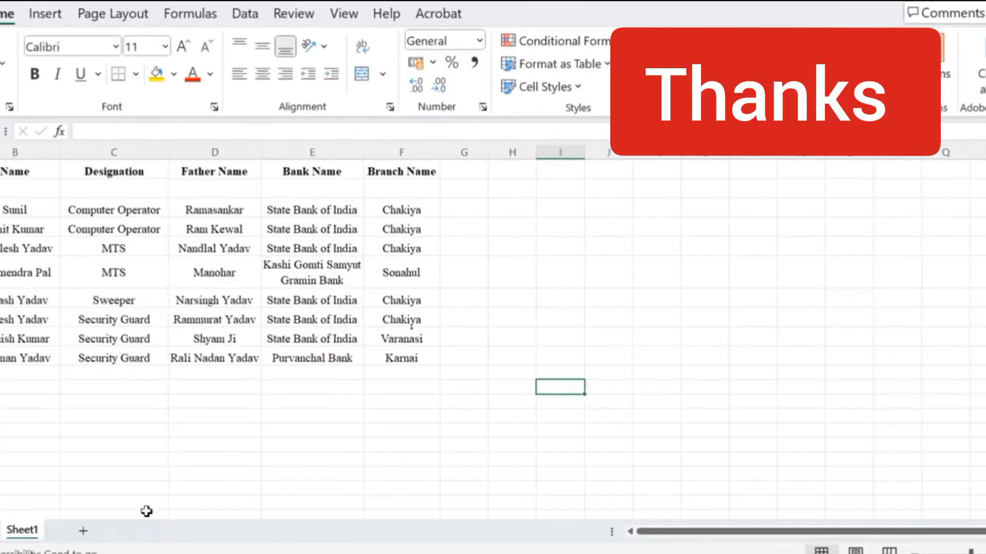